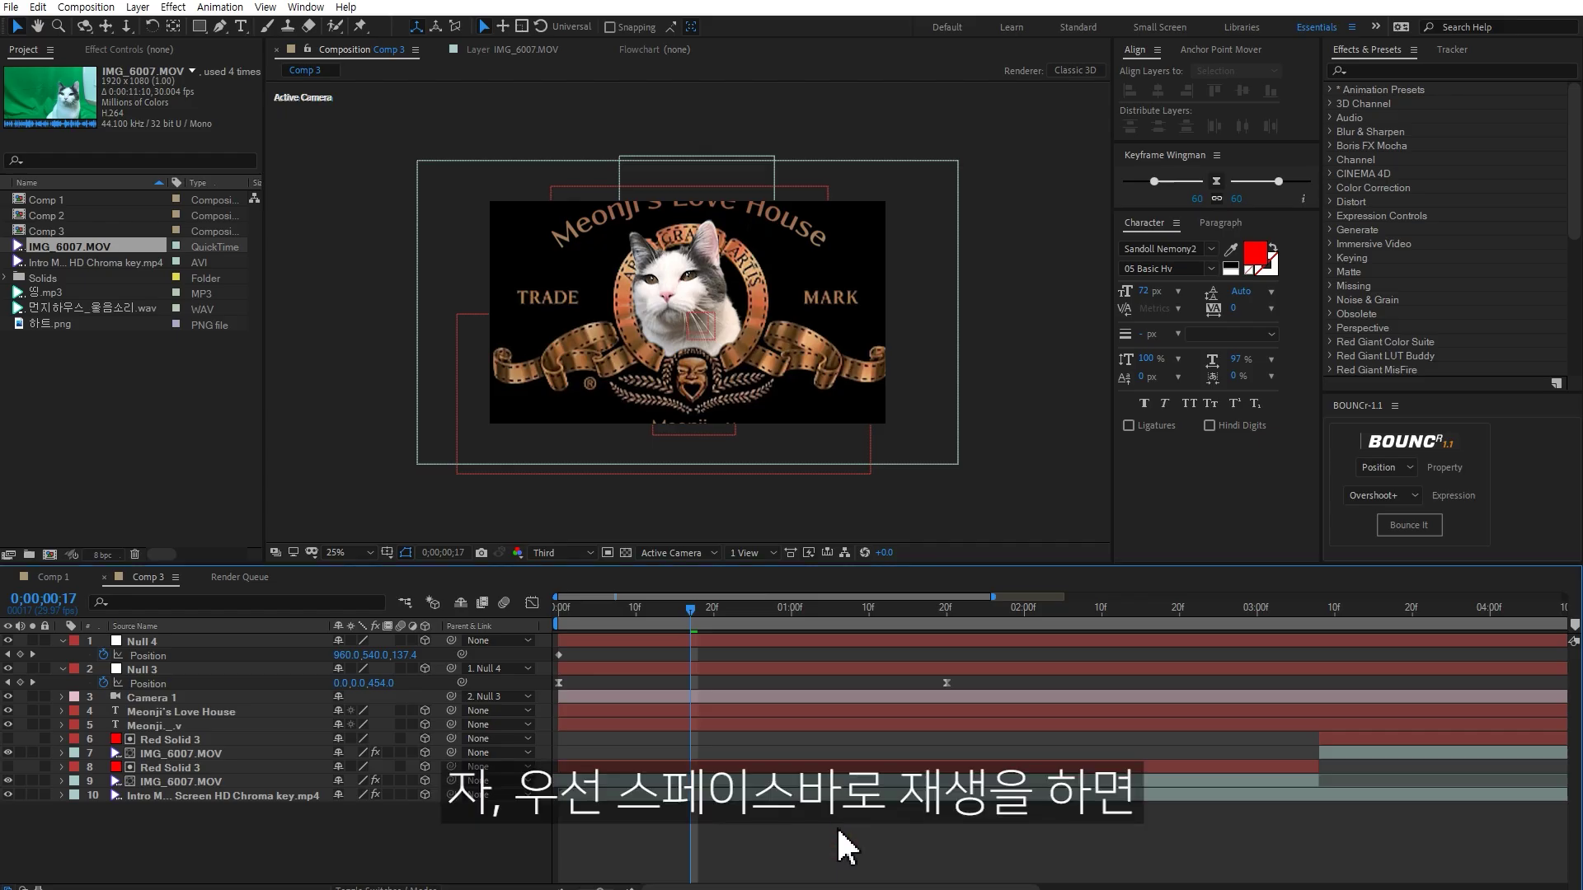
- Play Comp 3, preview it in real time from the first frame with Numpad 0, then park at 0;00;01;07
{"action": "key", "text": "space"}
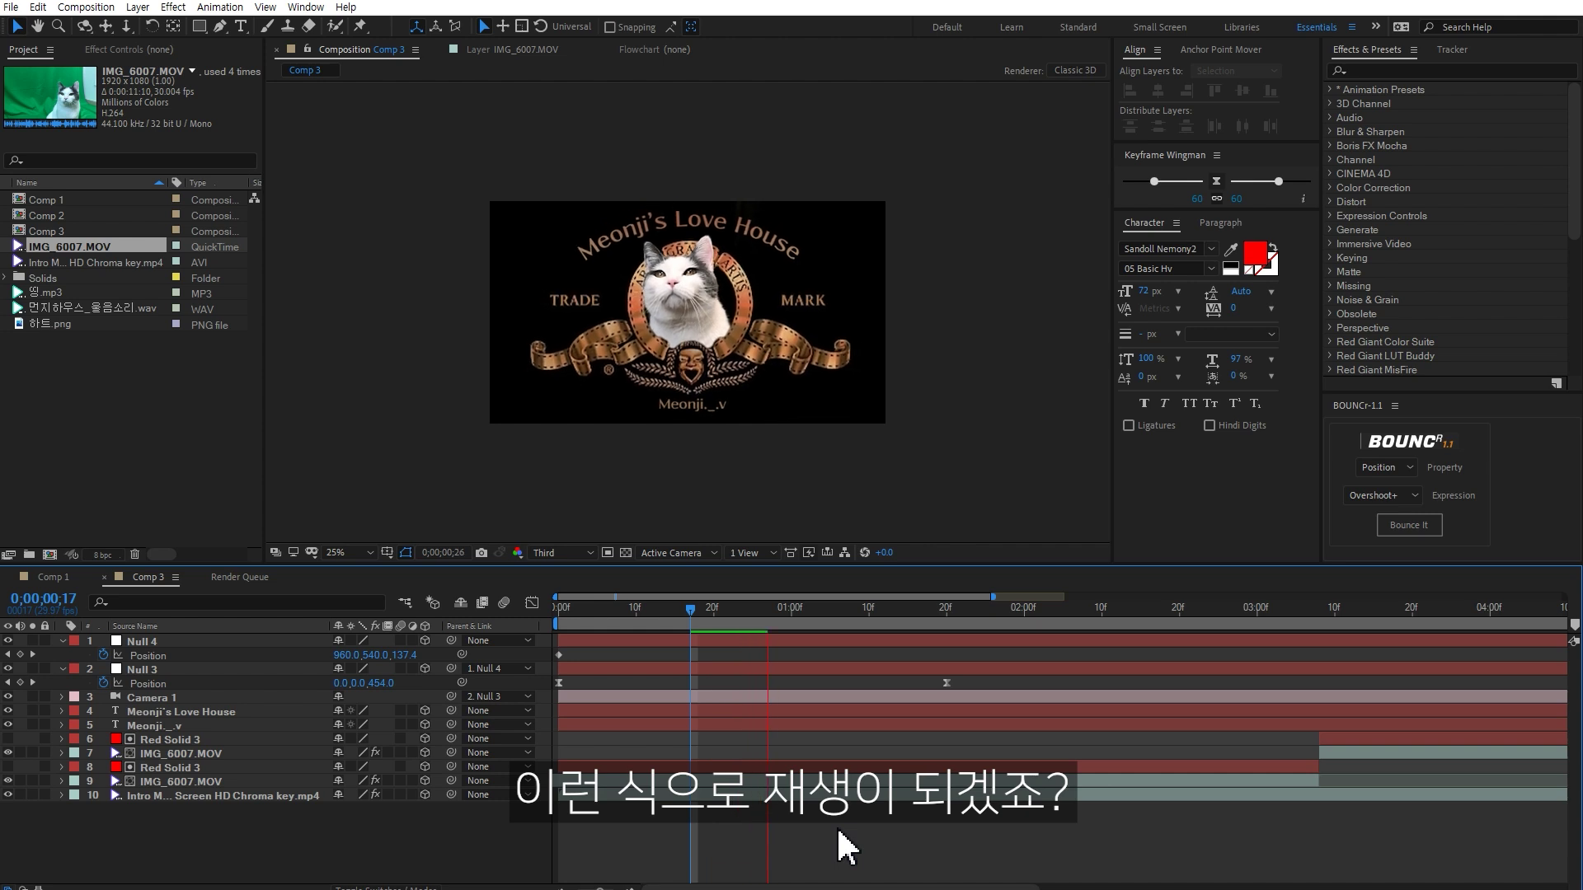
{"action": "key", "text": "space"}
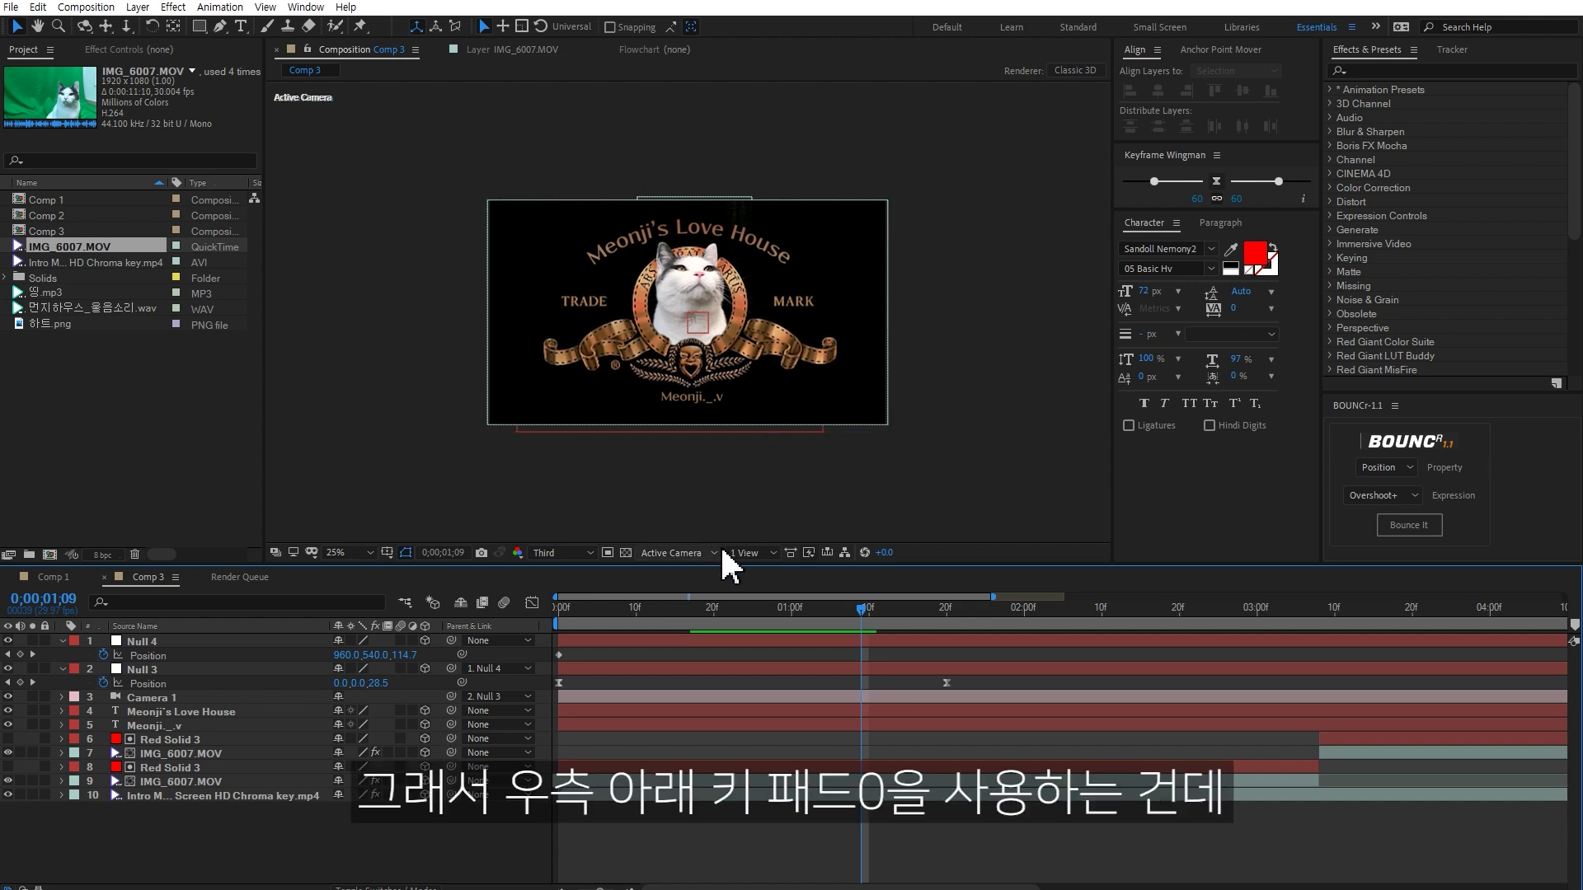
{"action": "left_click", "coordinate": [558, 614]}
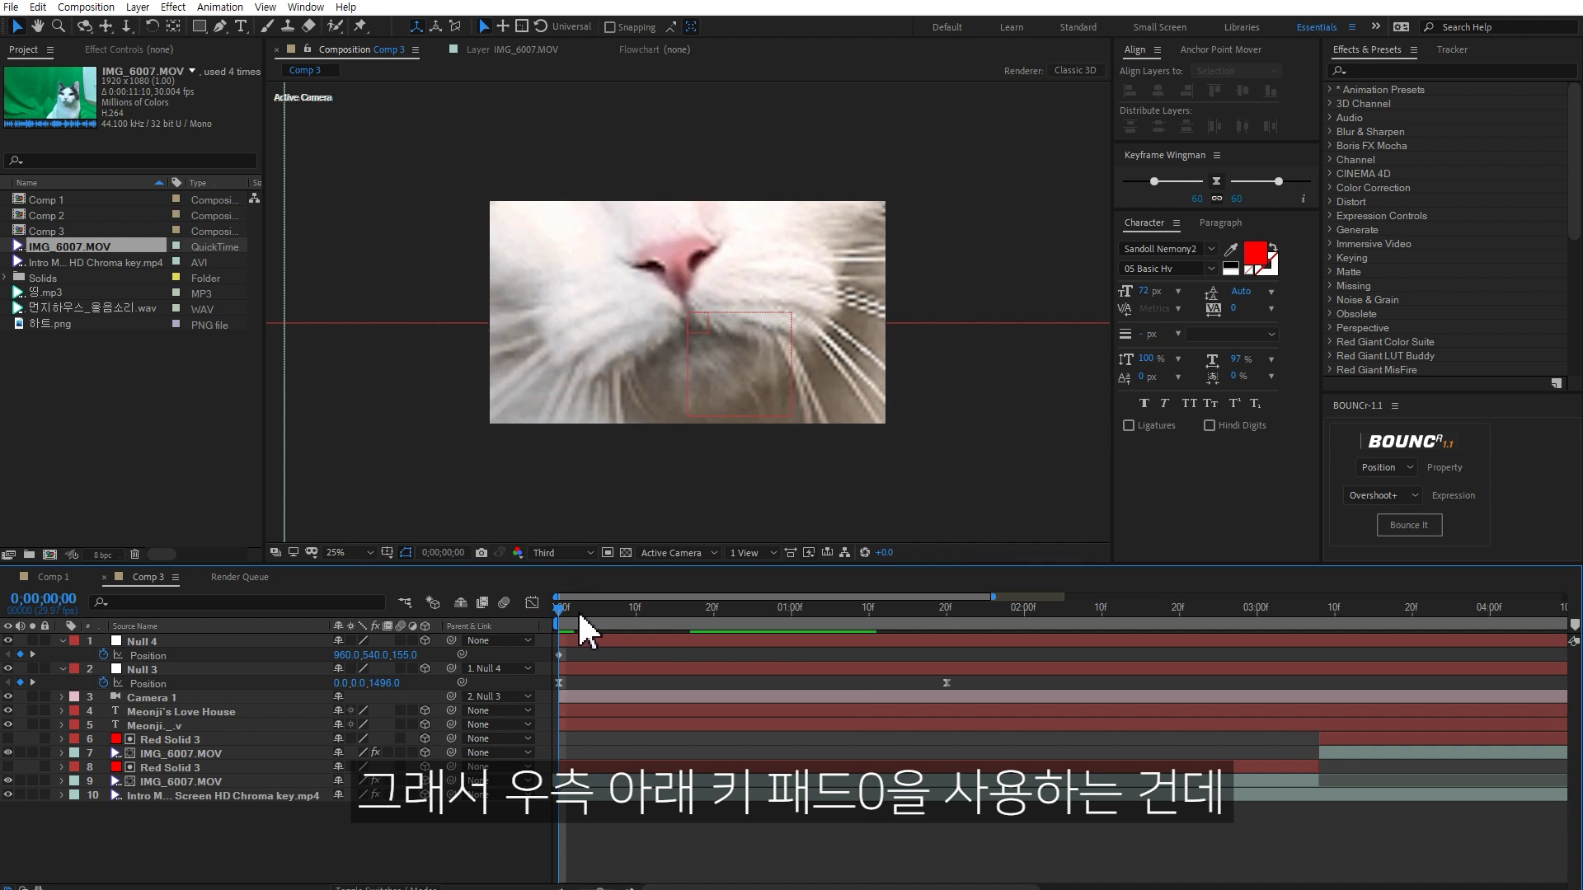
{"action": "key", "text": "KP_0"}
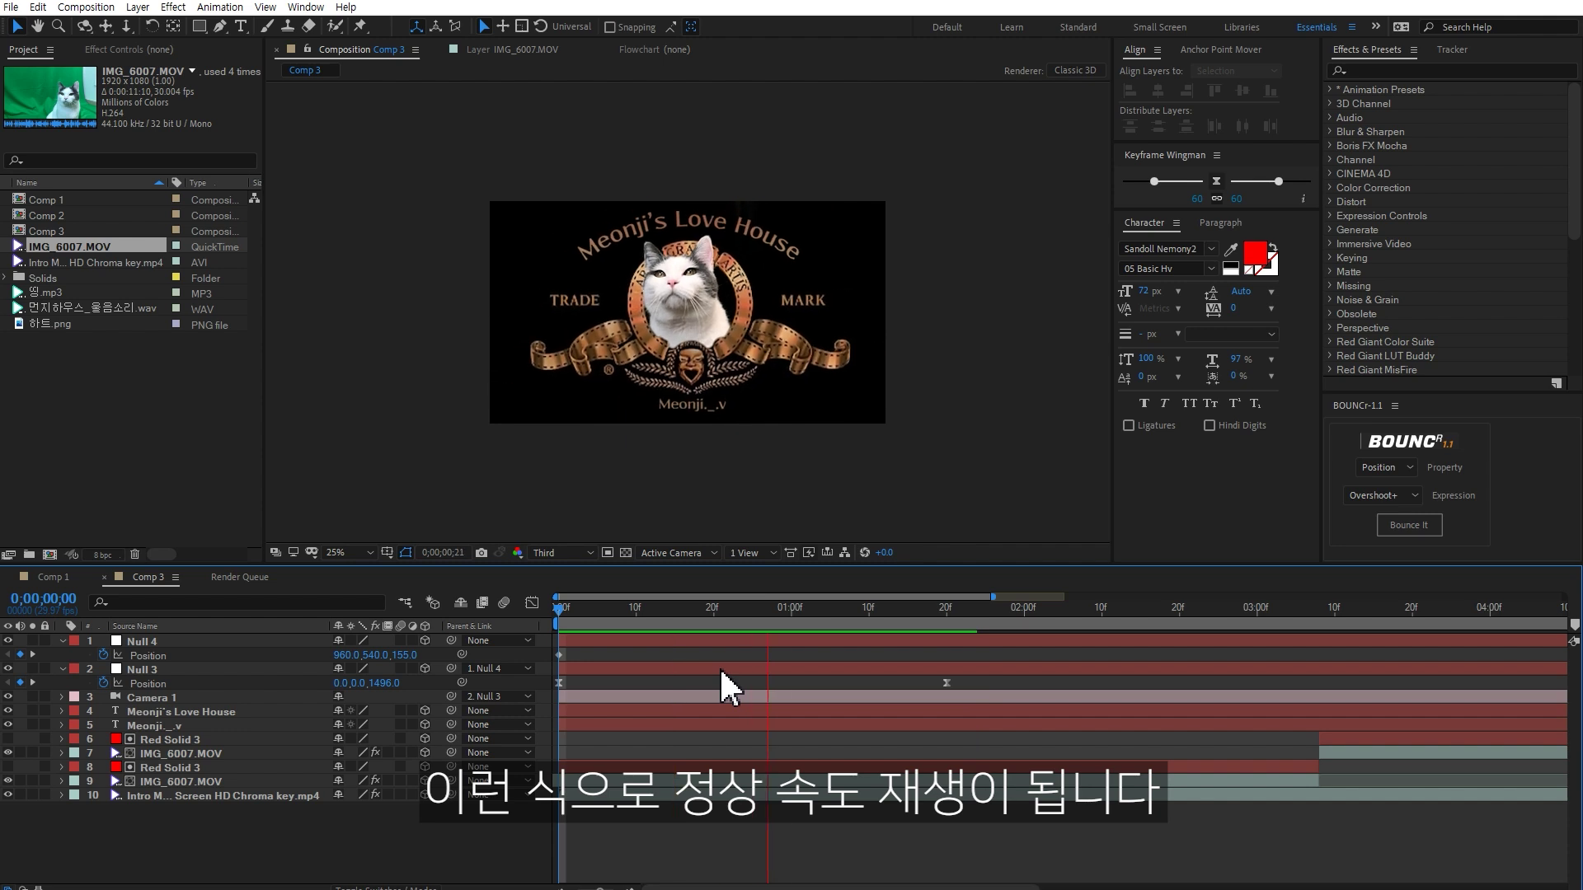
{"action": "key", "text": "space"}
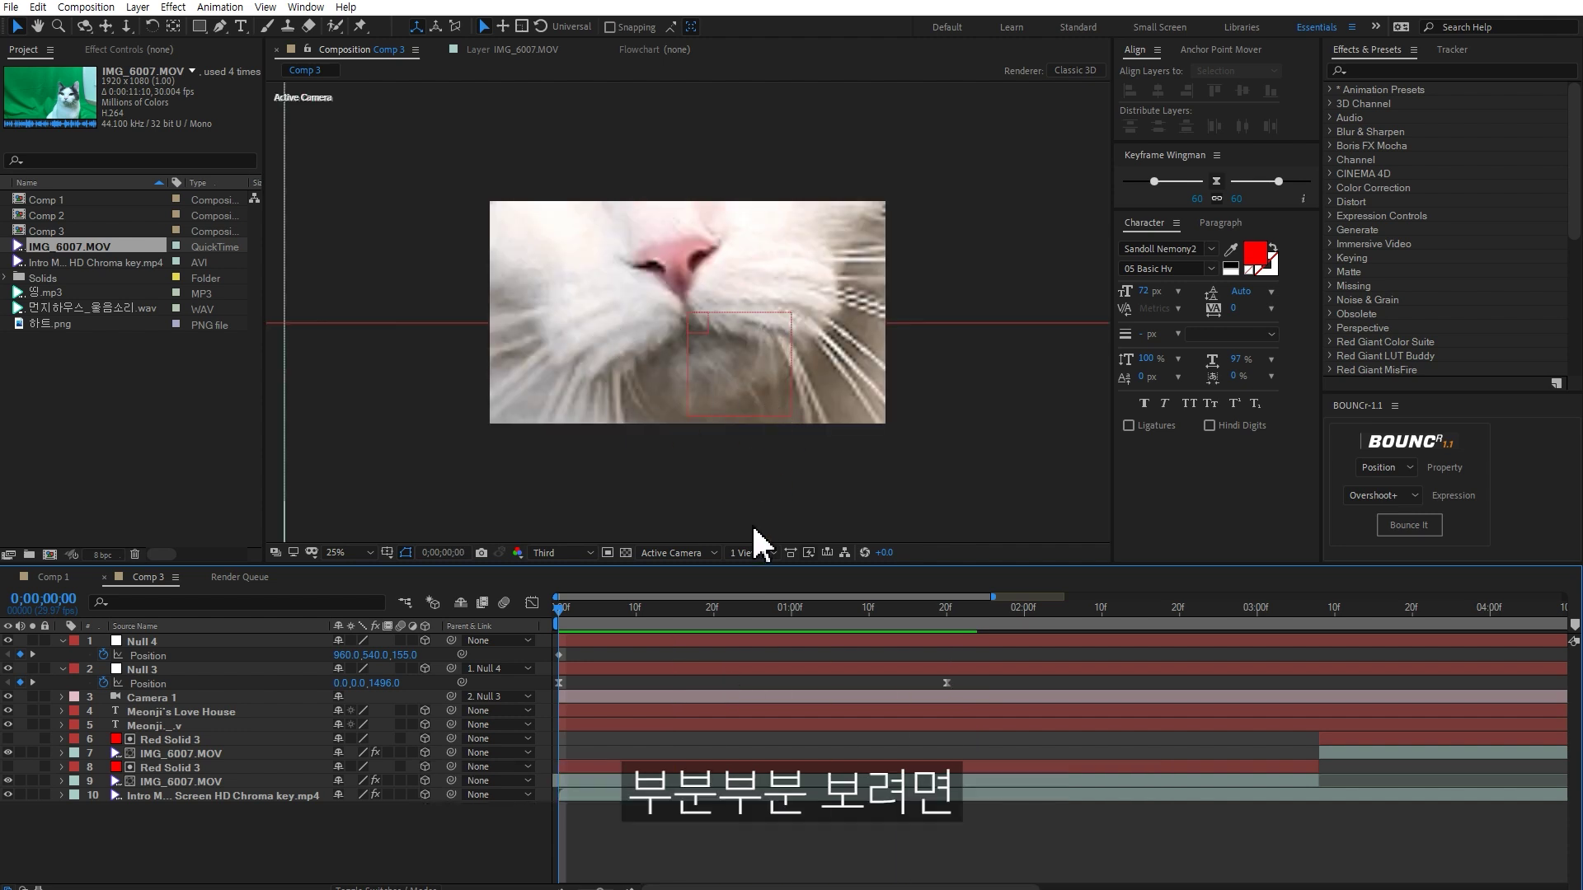
{"action": "left_click", "coordinate": [847, 614]}
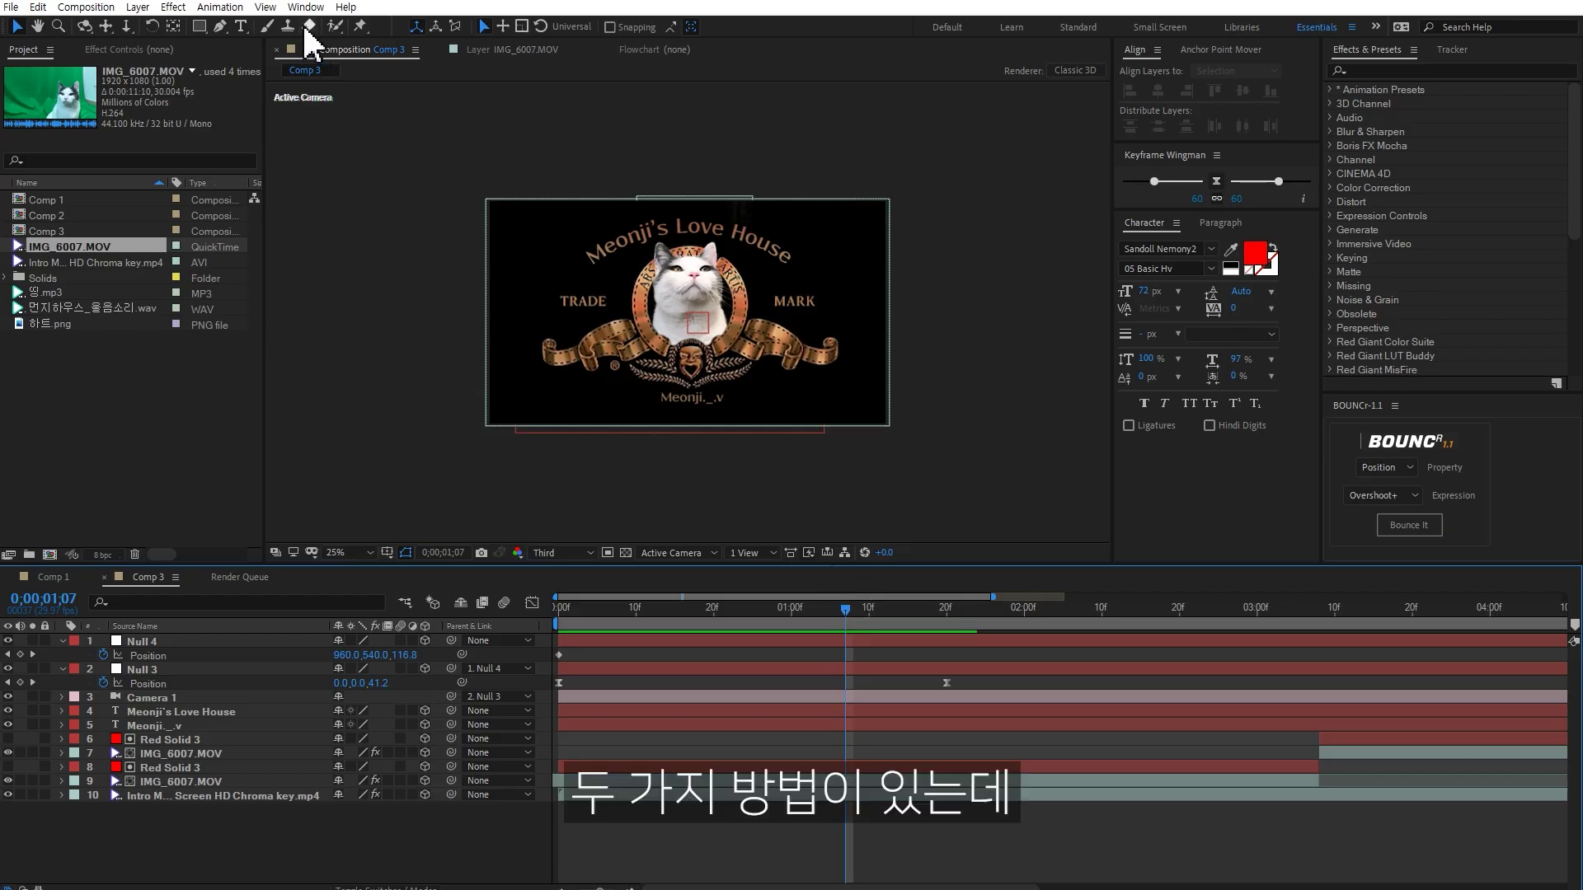
- Show the Preview panel from the Window menu and widen it
{"action": "left_click", "coordinate": [305, 8]}
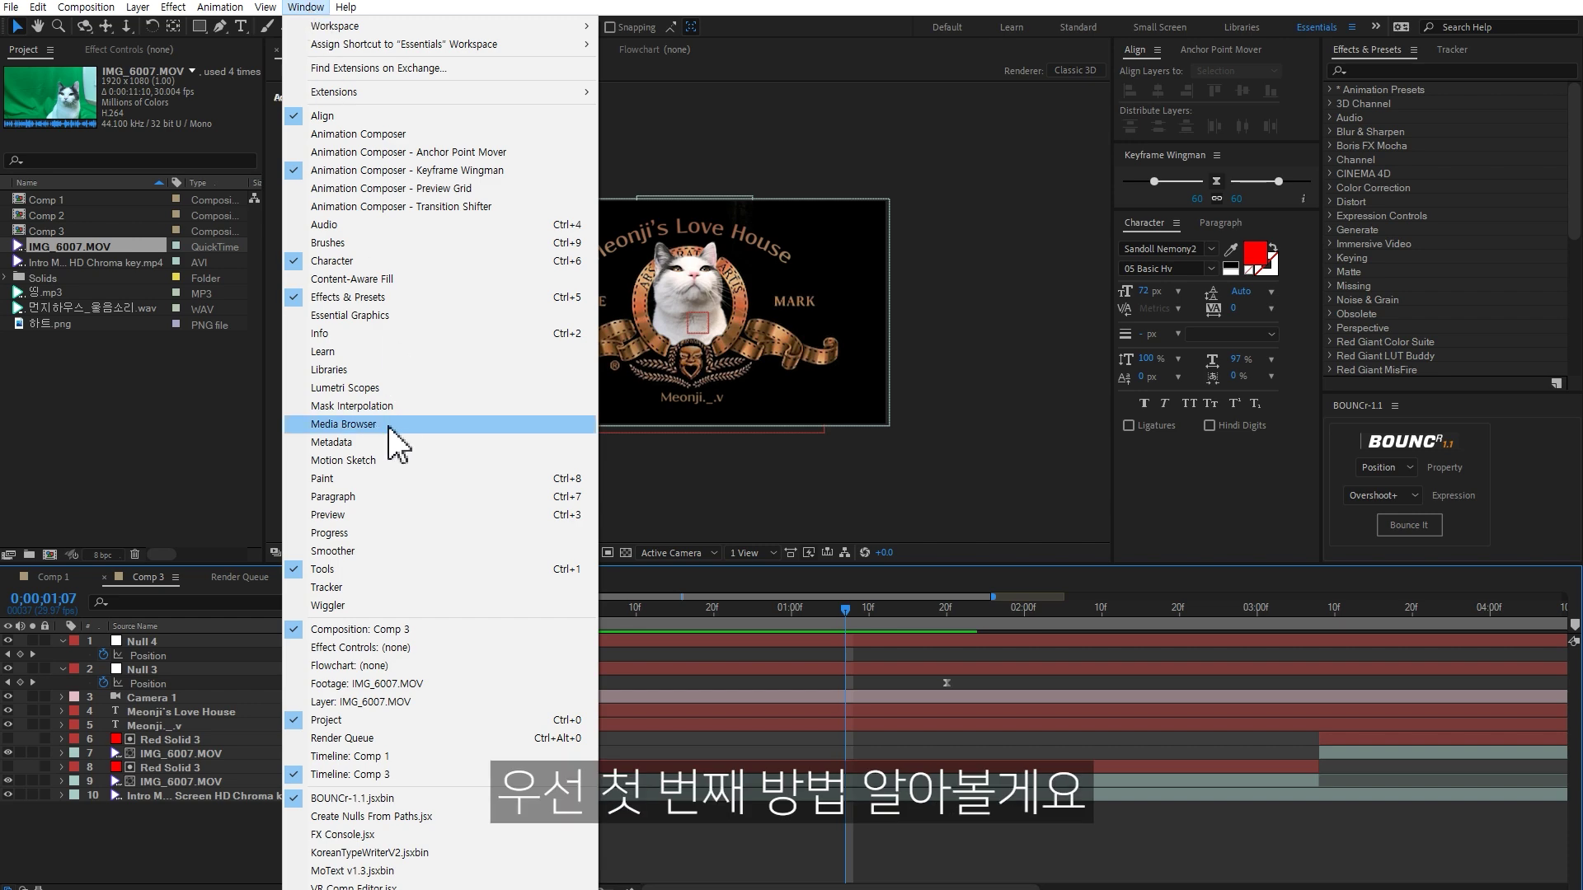
{"action": "left_click", "coordinate": [344, 516]}
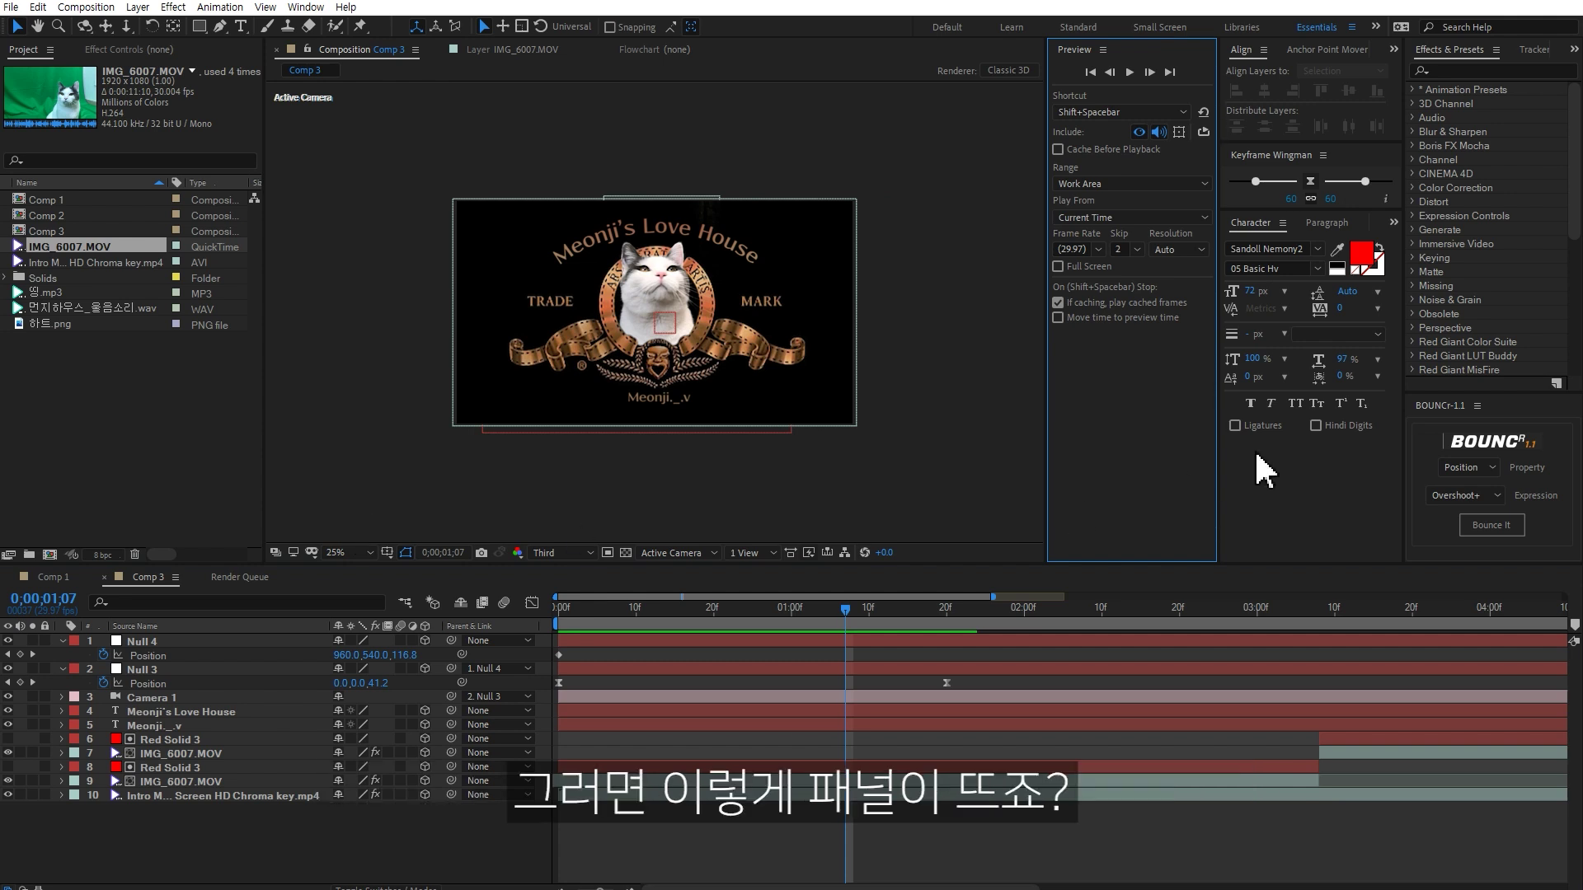
{"action": "left_click_drag", "start_coordinate": [1046, 442], "coordinate": [992, 448]}
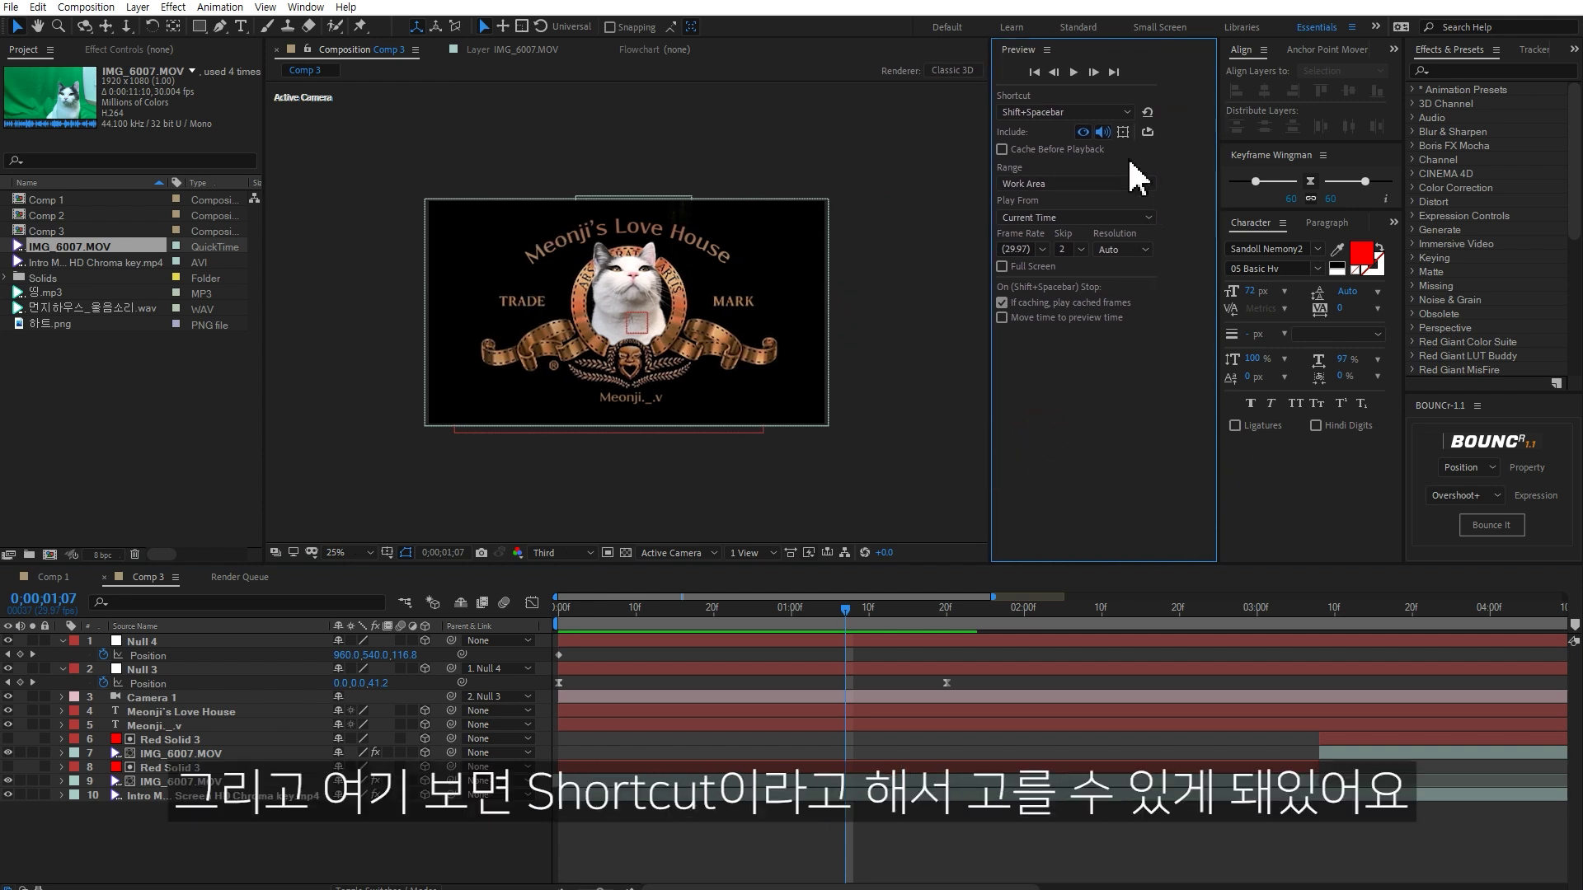
- Display the Numpad 0 shortcut's preview settings: Work Area range, Start Of Range playback
{"action": "left_click", "coordinate": [1125, 114]}
{"action": "left_click", "coordinate": [1041, 171]}
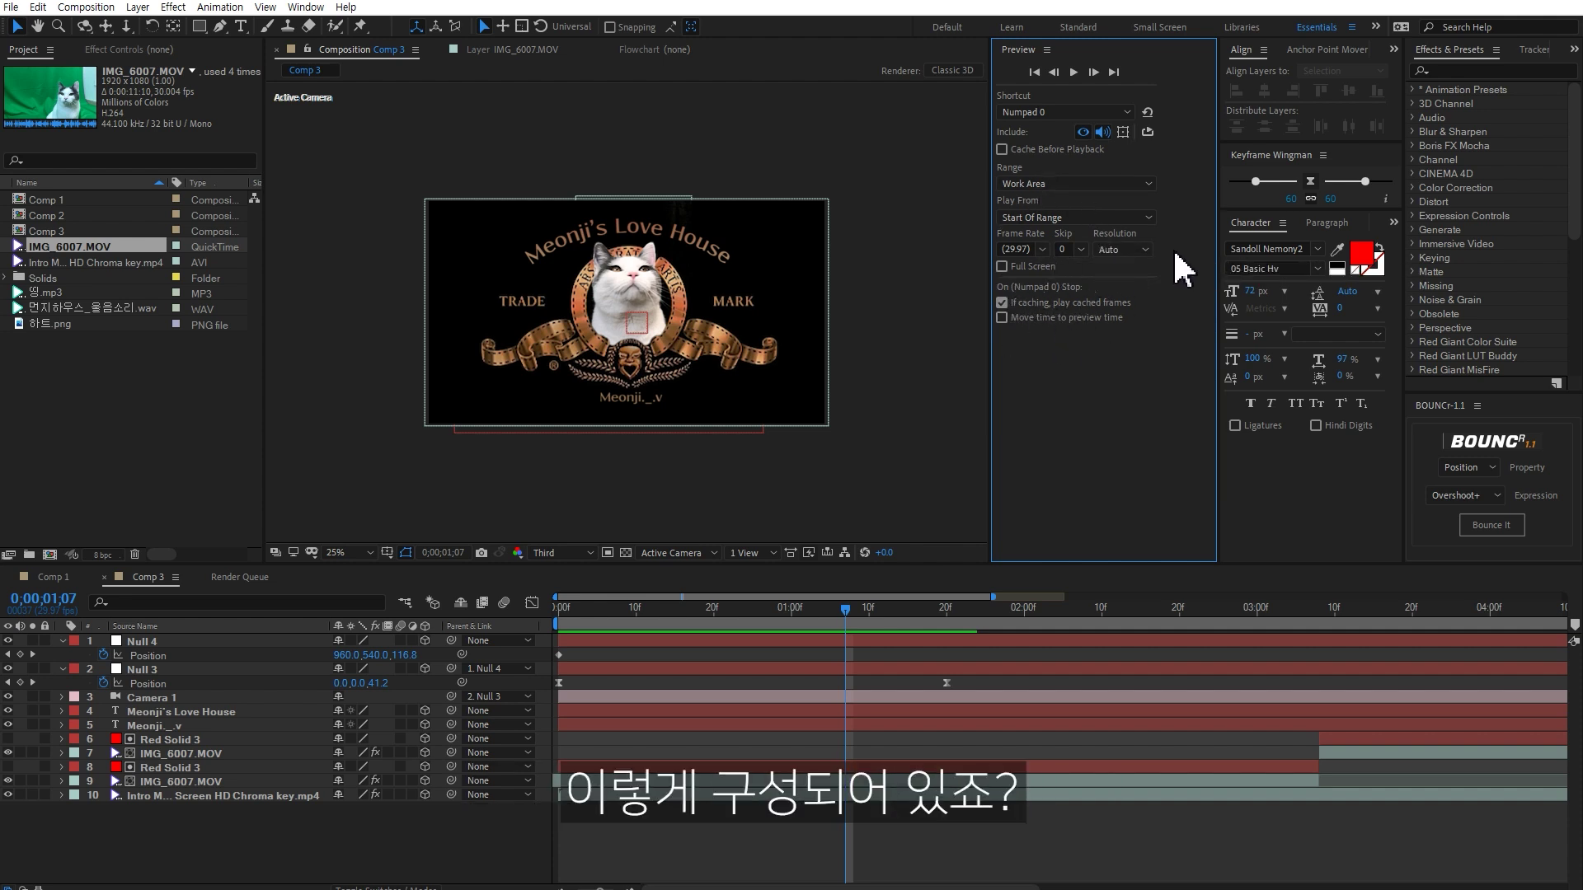
{"action": "left_click", "coordinate": [1130, 113]}
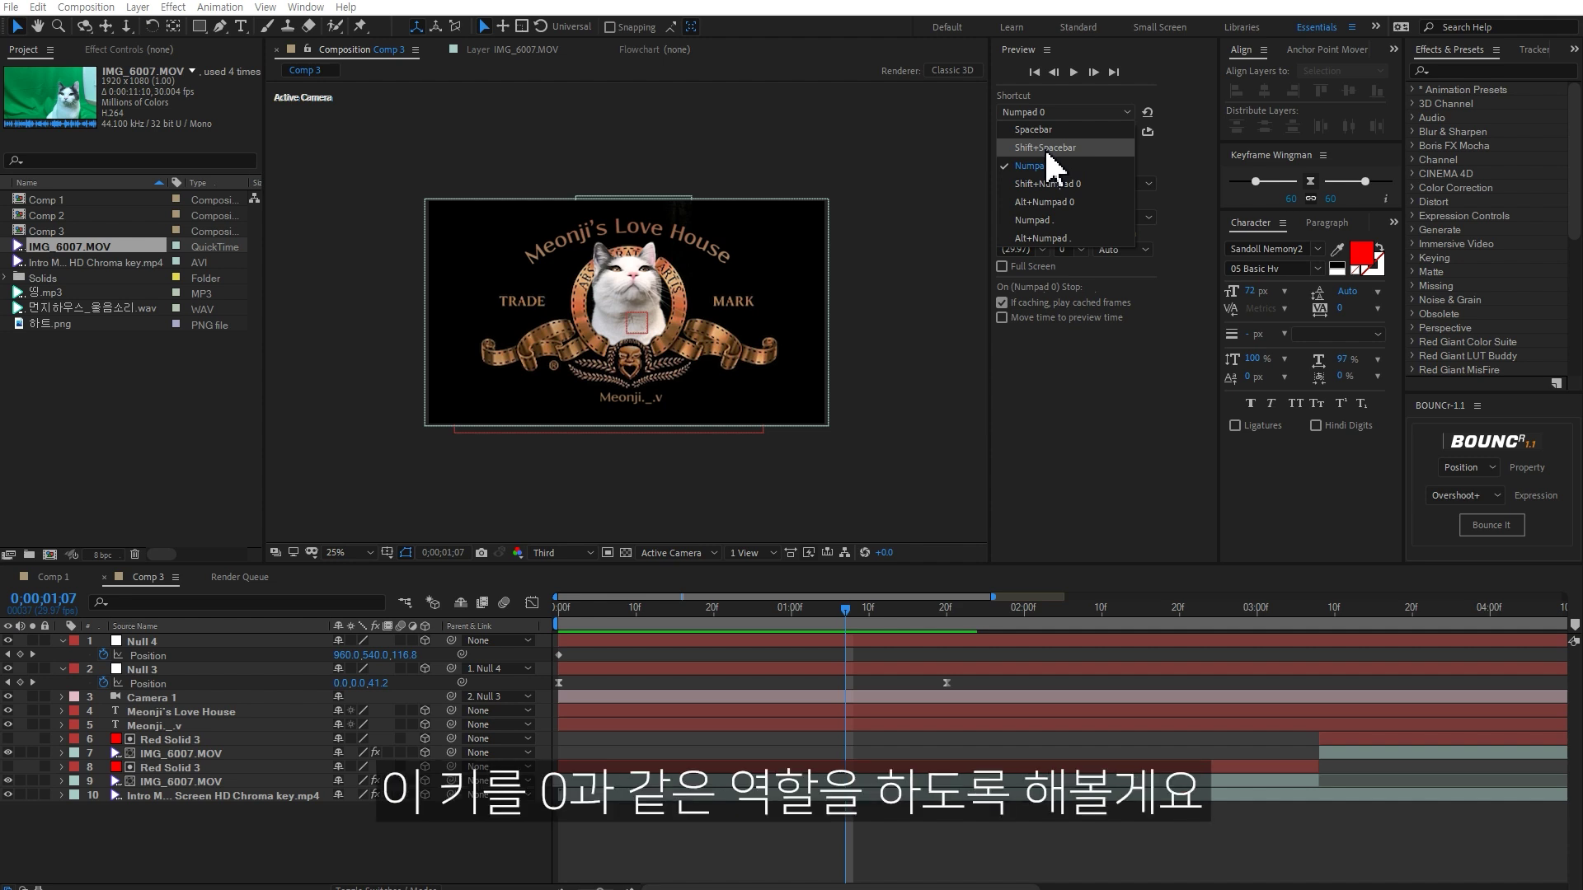
{"action": "left_click", "coordinate": [1060, 162]}
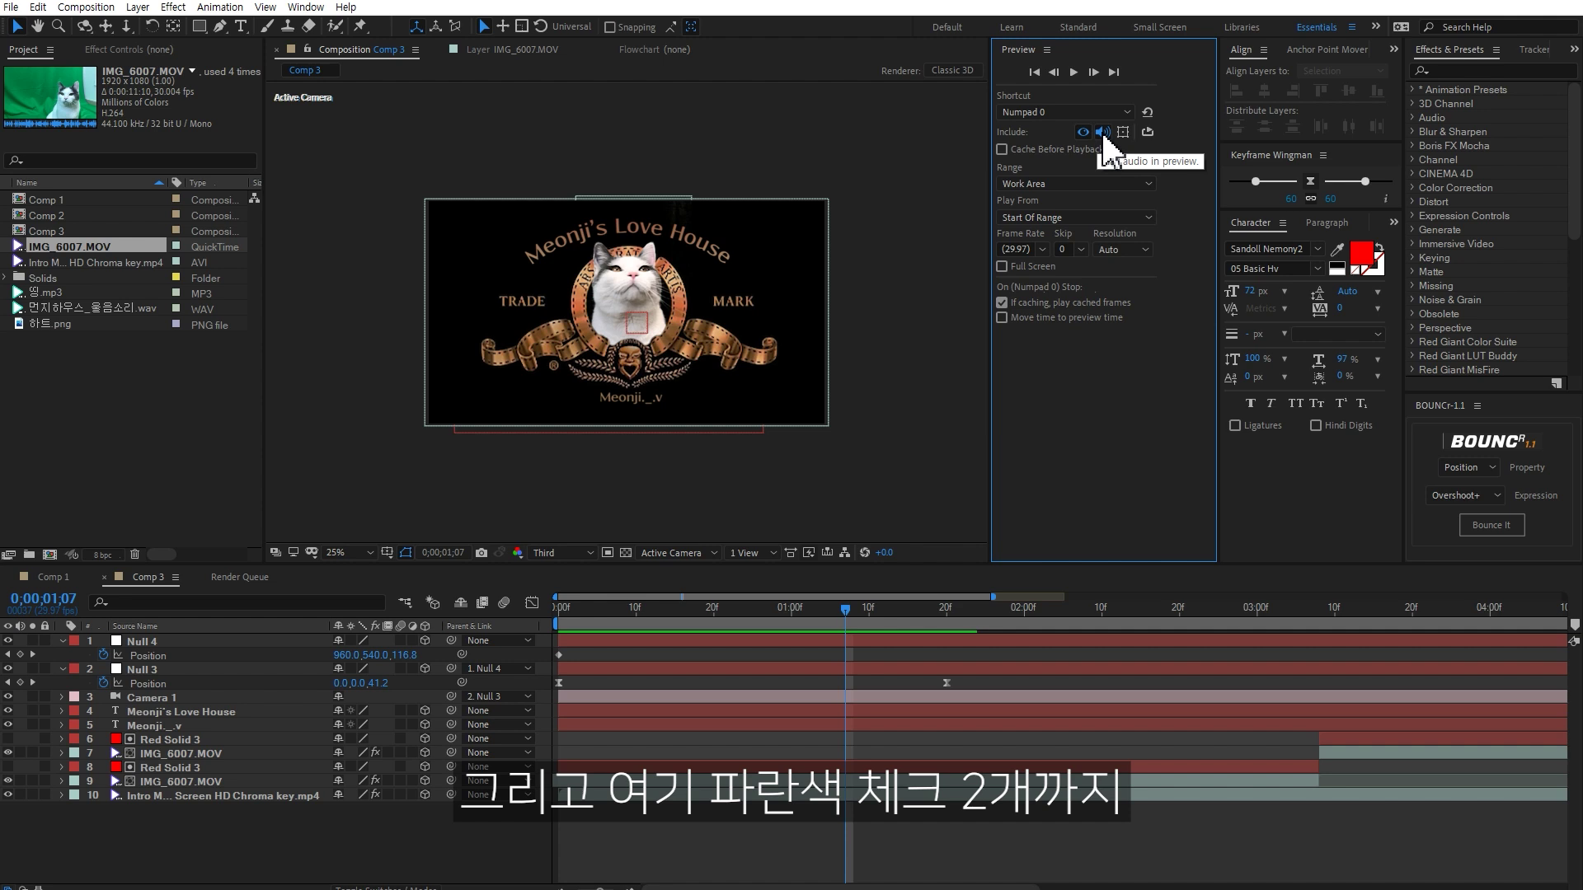
{"action": "left_click", "coordinate": [1079, 112]}
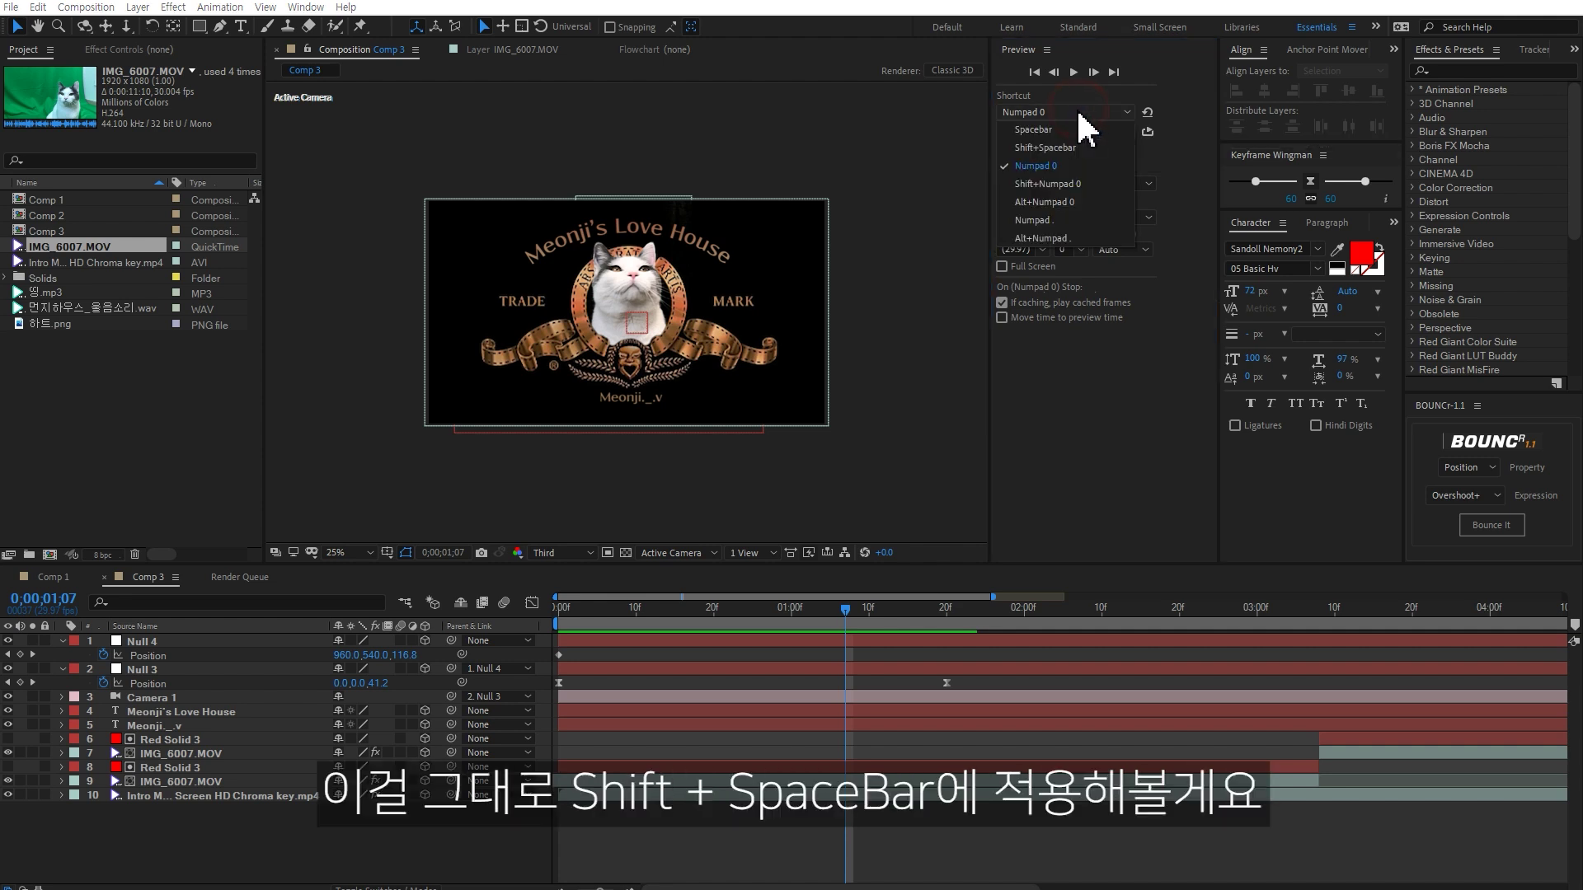
- Set the Shift+Spacebar preview shortcut to Play From Start Of Range with Skip 0
{"action": "left_click", "coordinate": [1062, 148]}
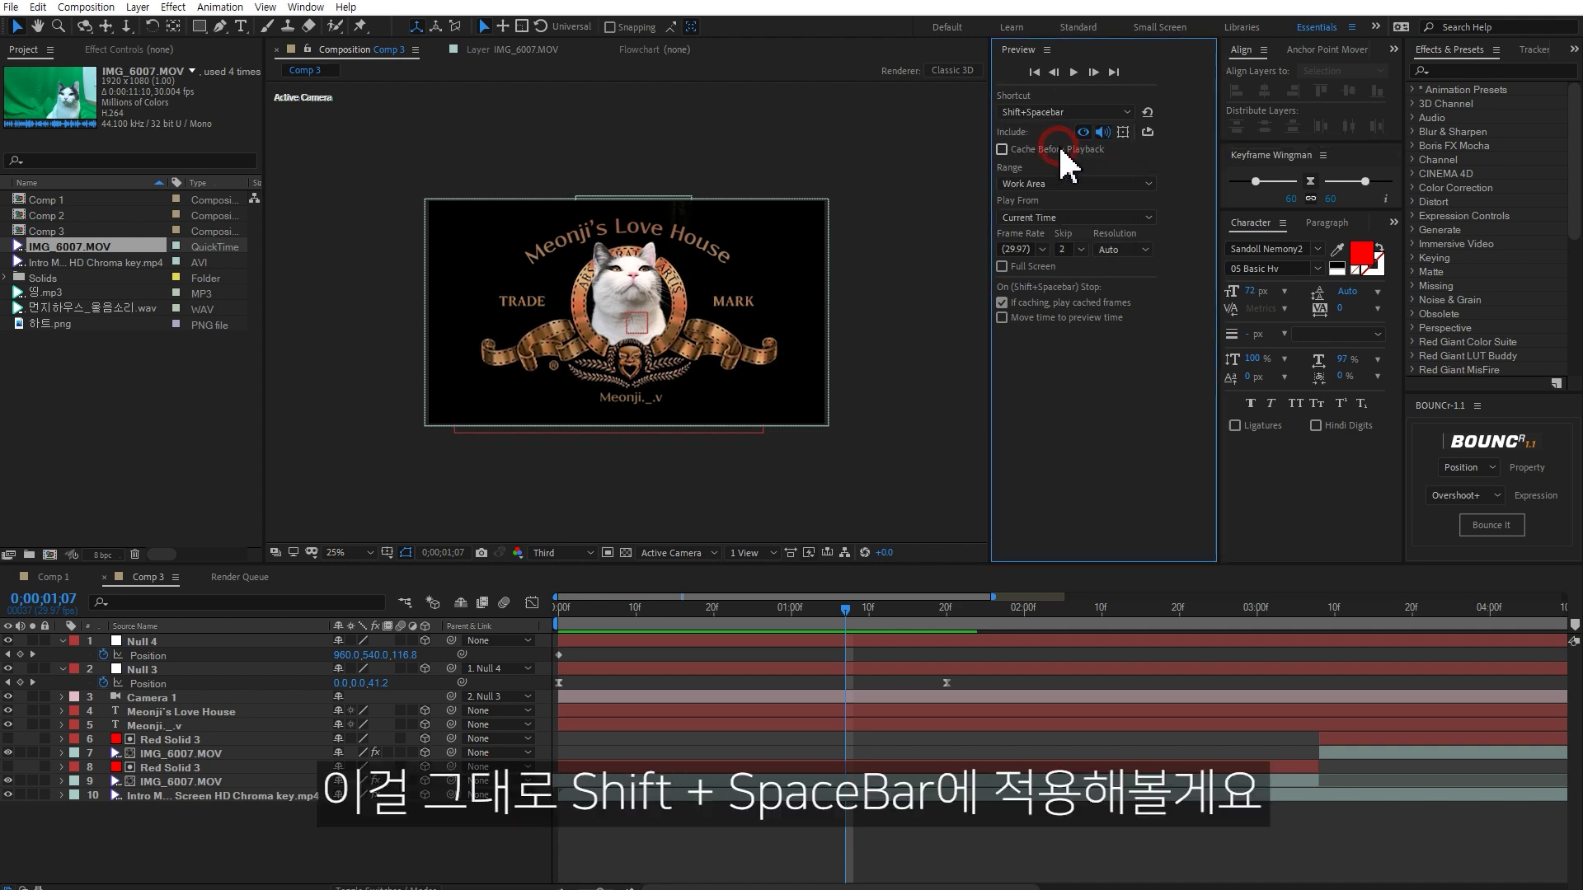
{"action": "left_click", "coordinate": [1065, 219]}
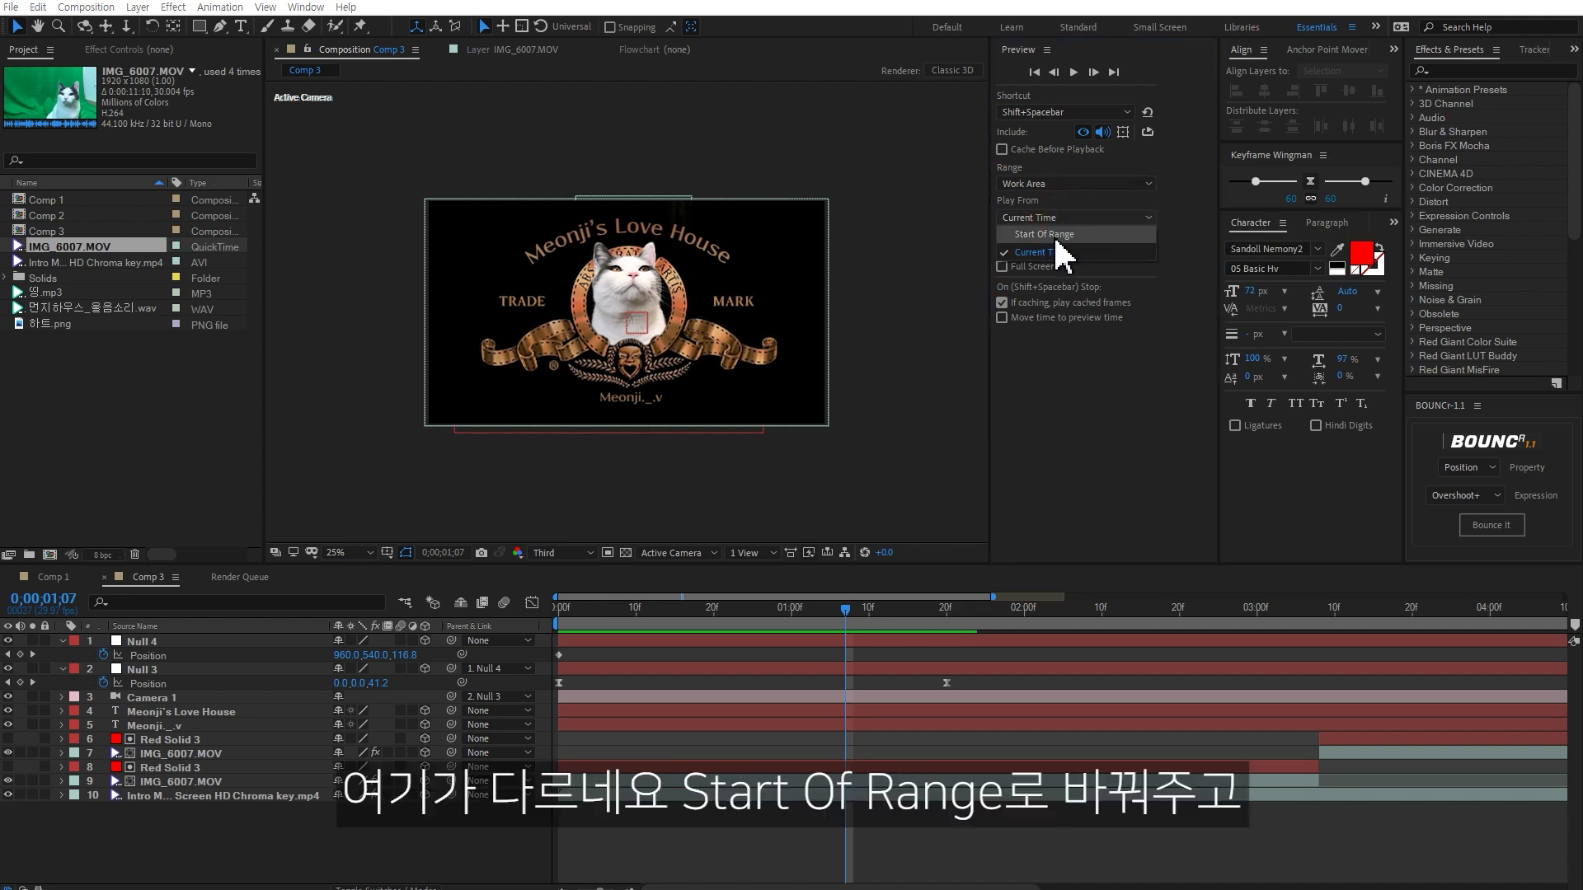
{"action": "left_click", "coordinate": [1057, 238]}
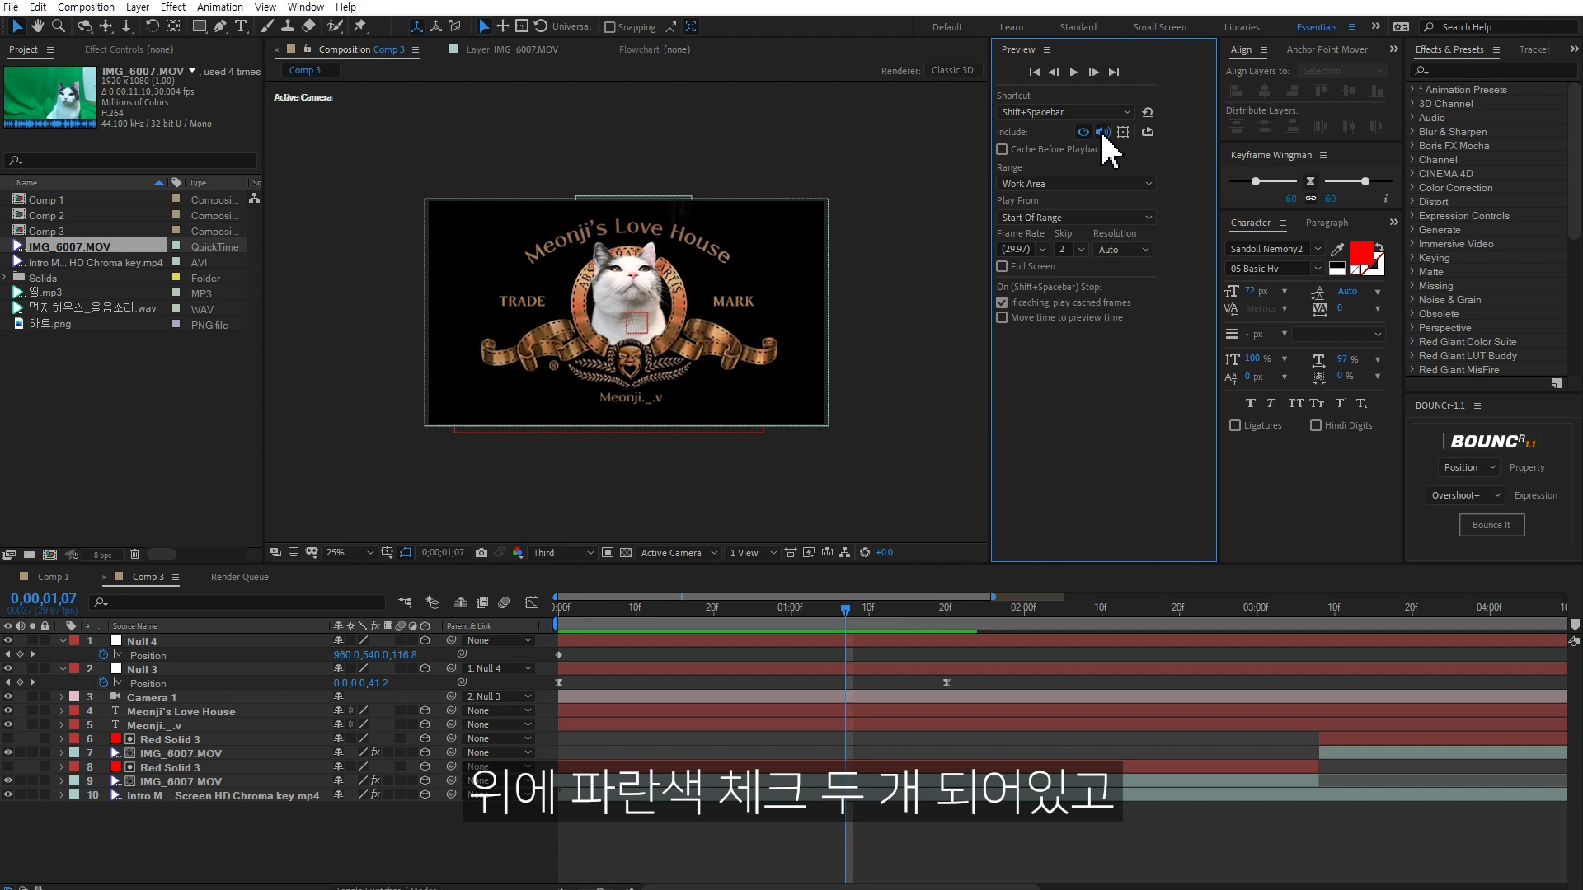
{"action": "left_click", "coordinate": [1077, 250]}
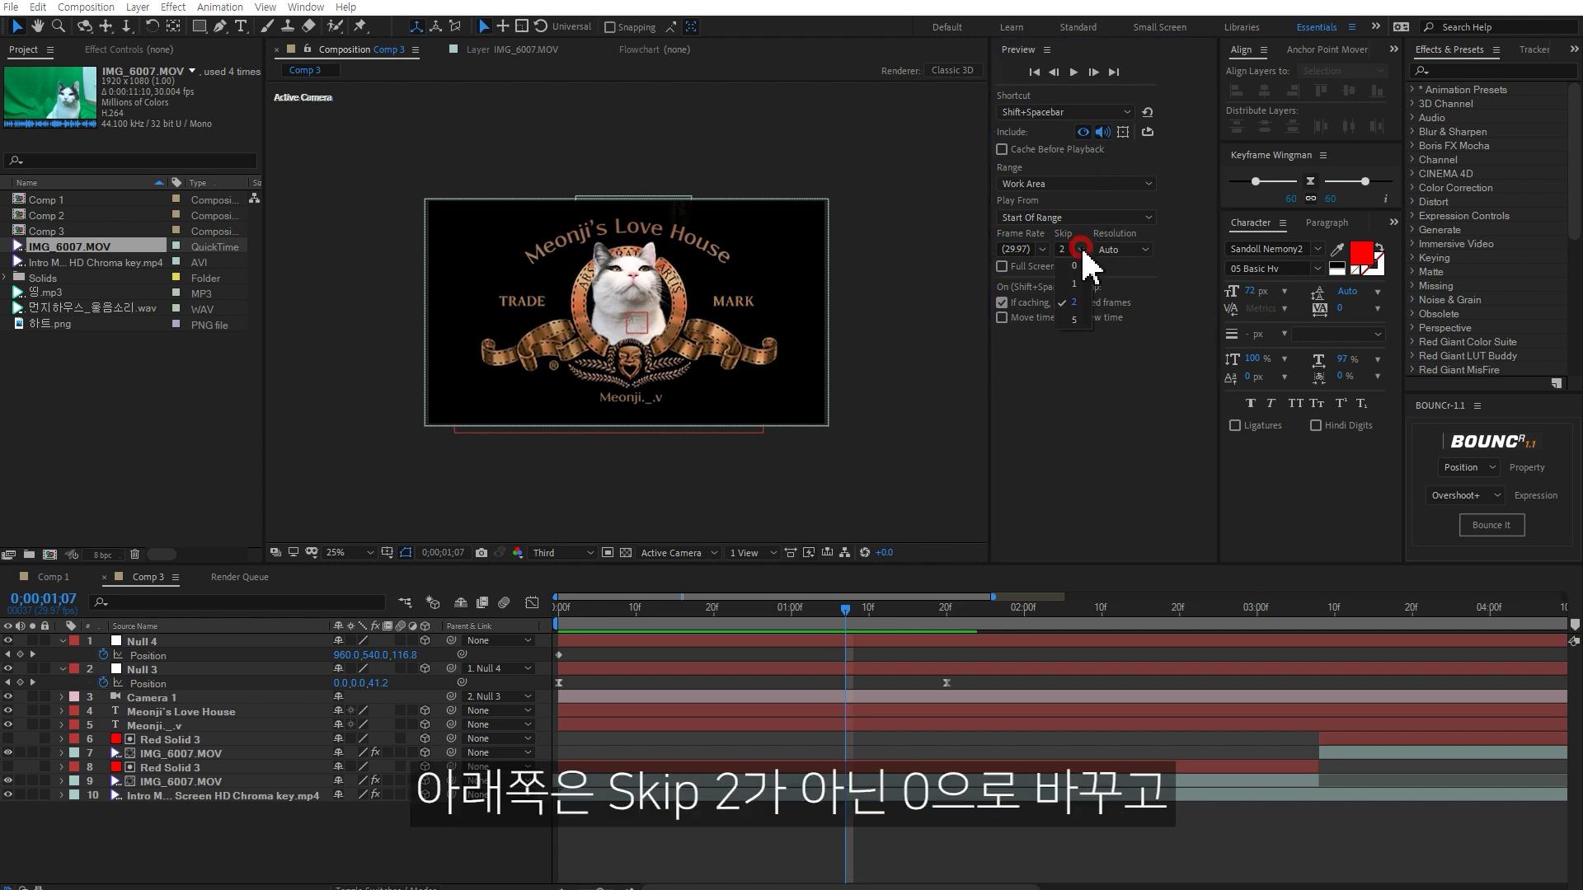
{"action": "left_click", "coordinate": [1074, 265]}
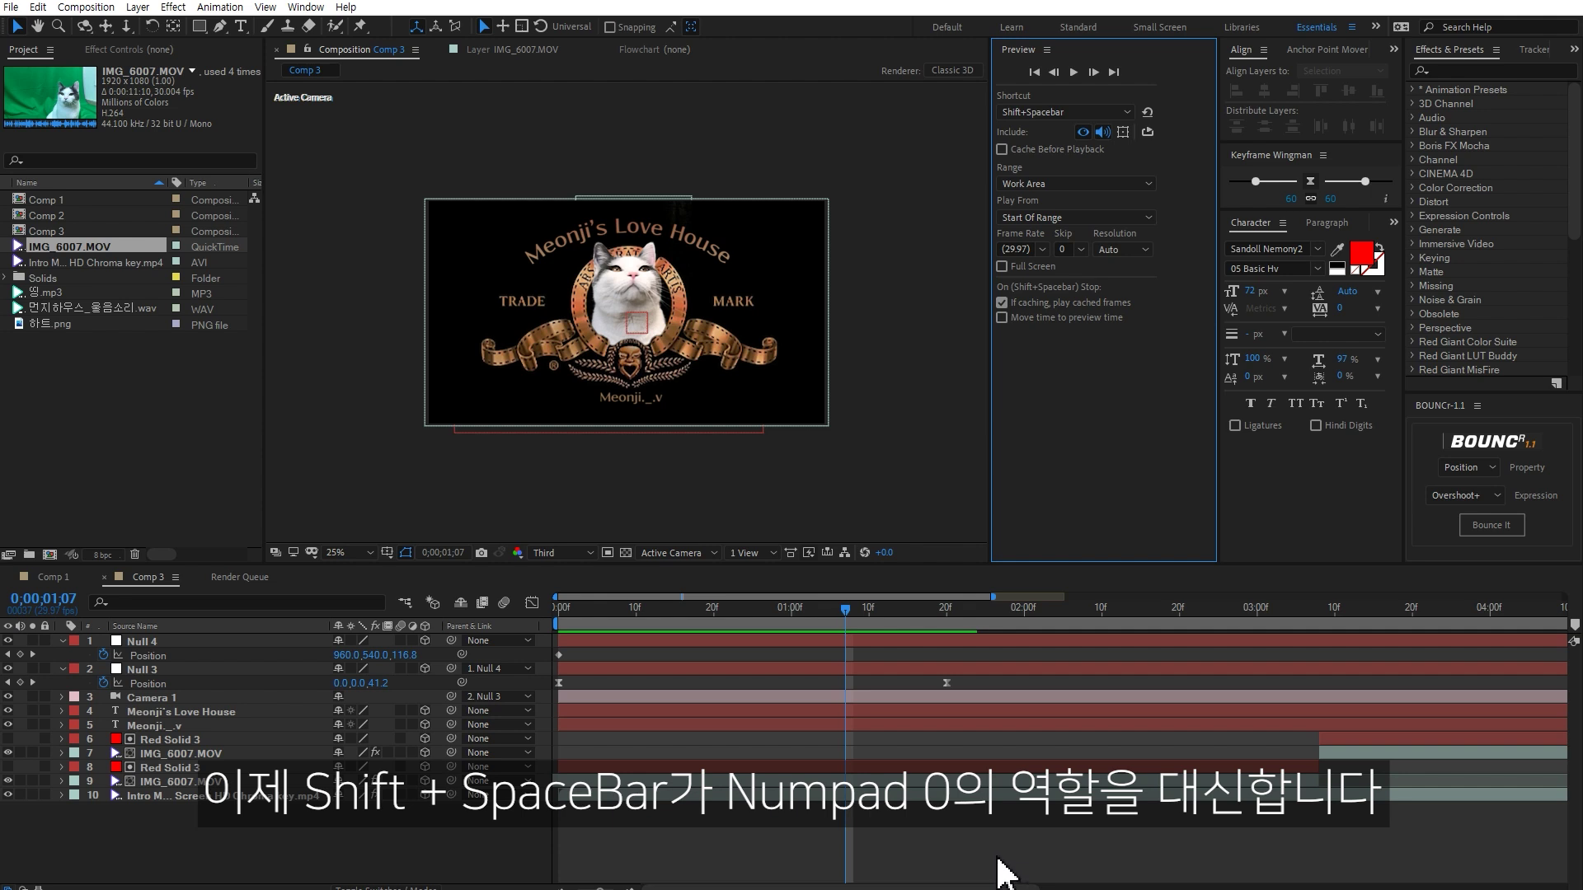
{"action": "left_click", "coordinate": [663, 712]}
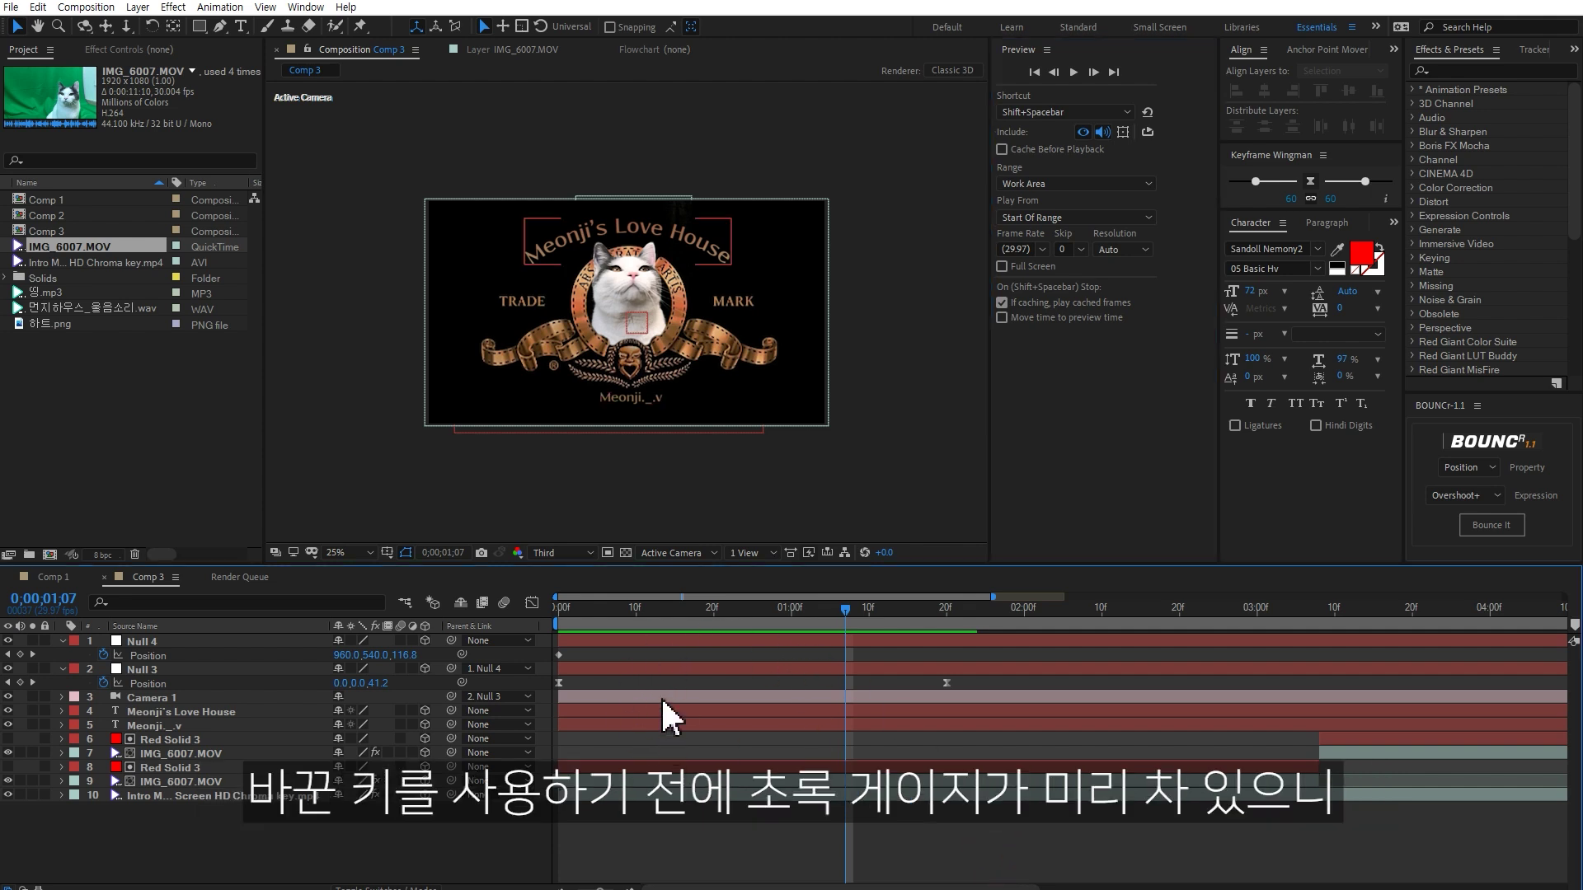
- Purge all memory via Edit > Purge, then preview Comp 3 twice to confirm normal speed
{"action": "left_click", "coordinate": [915, 651]}
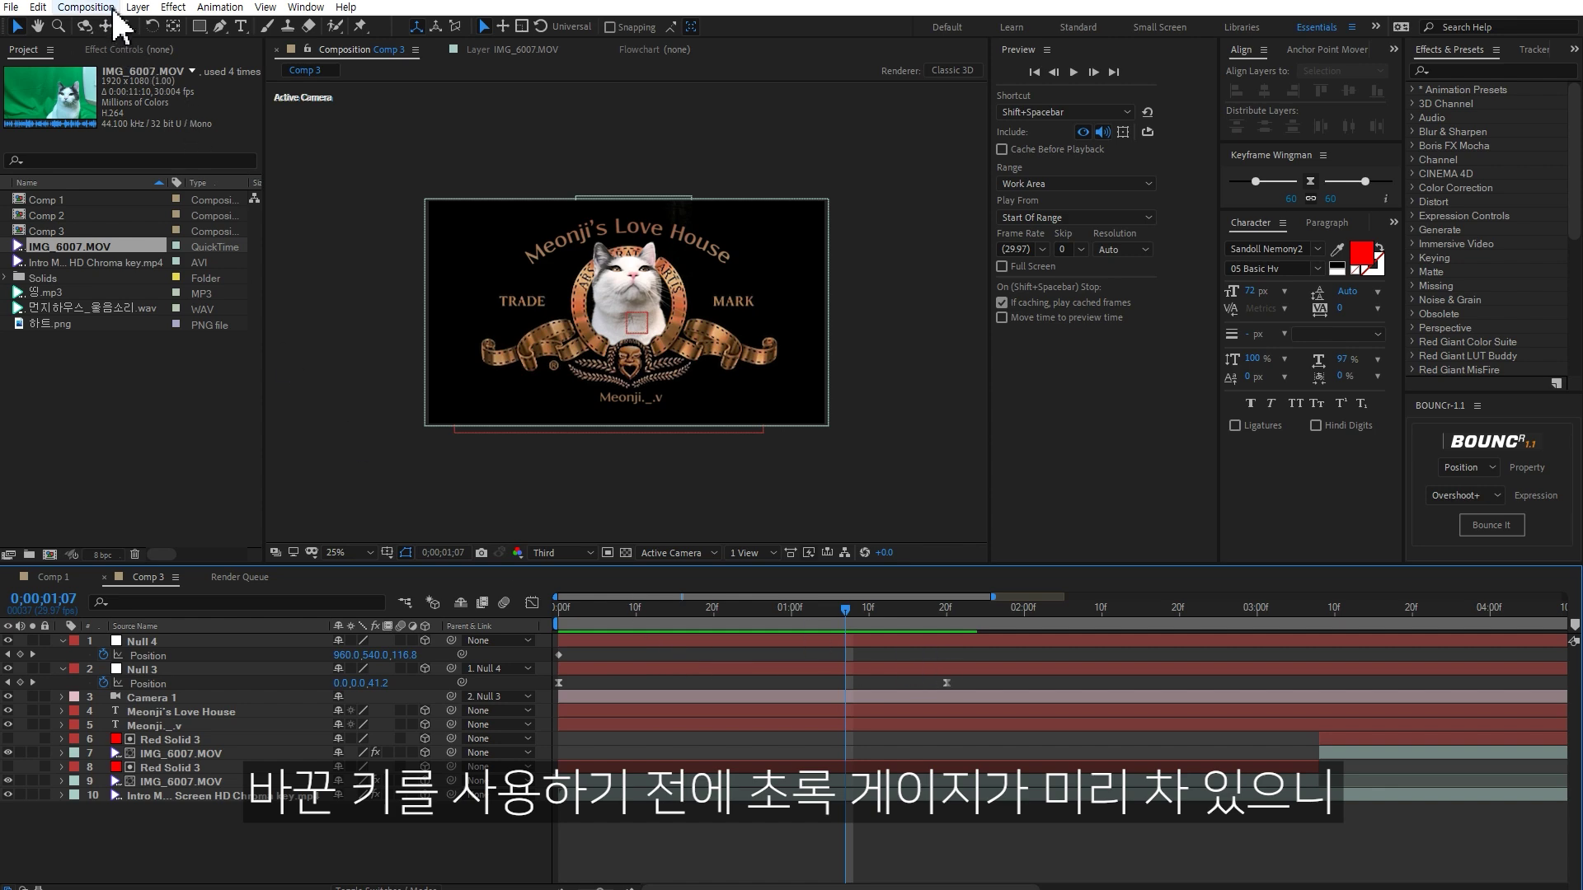
{"action": "left_click", "coordinate": [42, 8]}
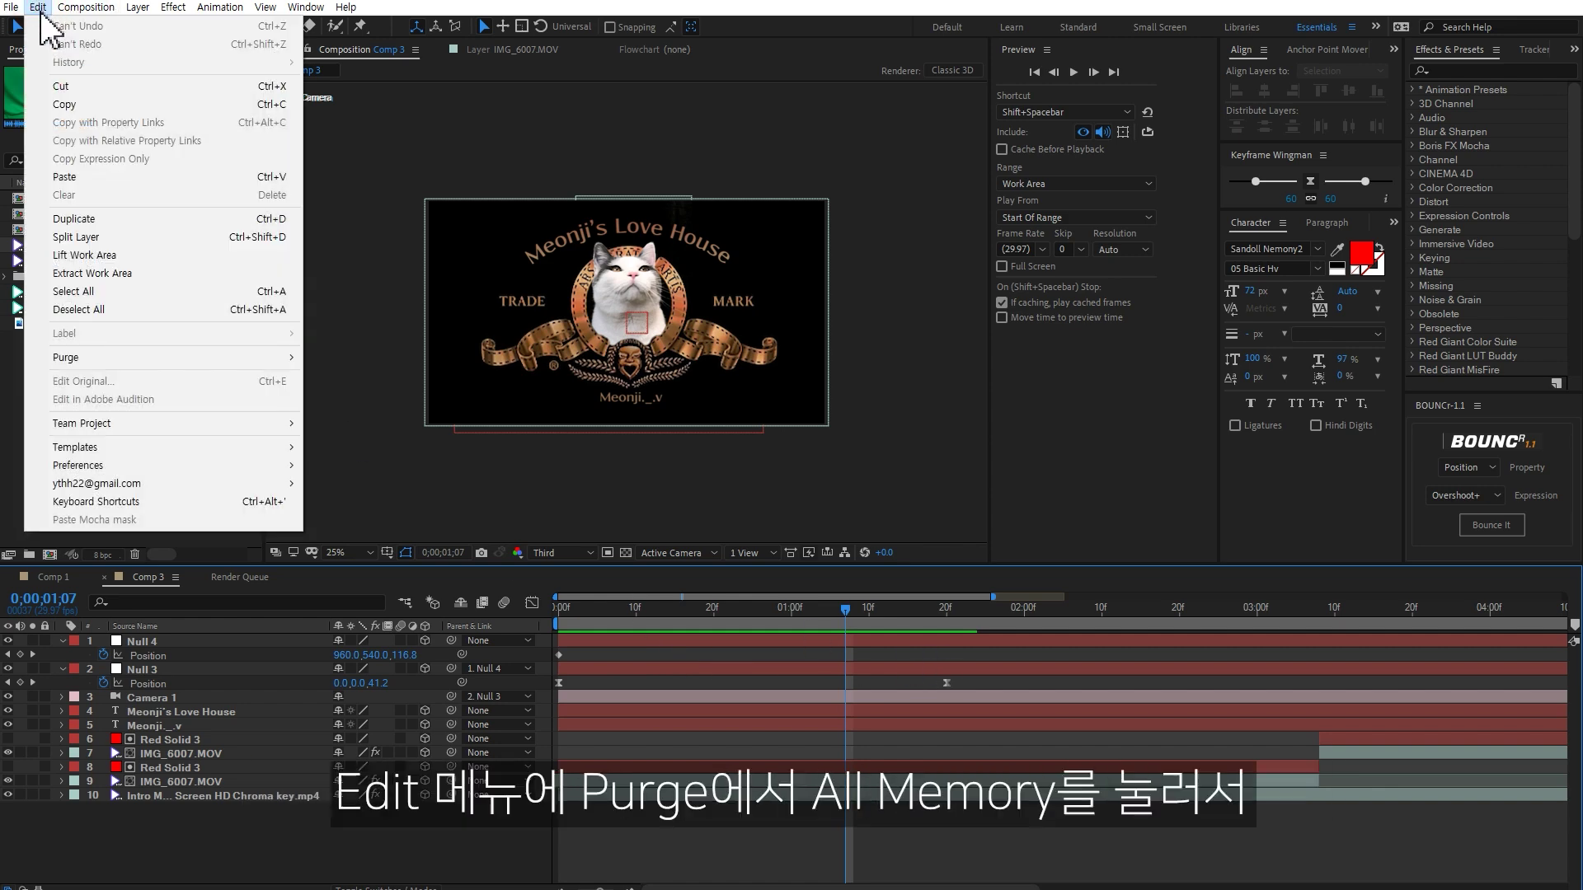
{"action": "left_click", "coordinate": [169, 358]}
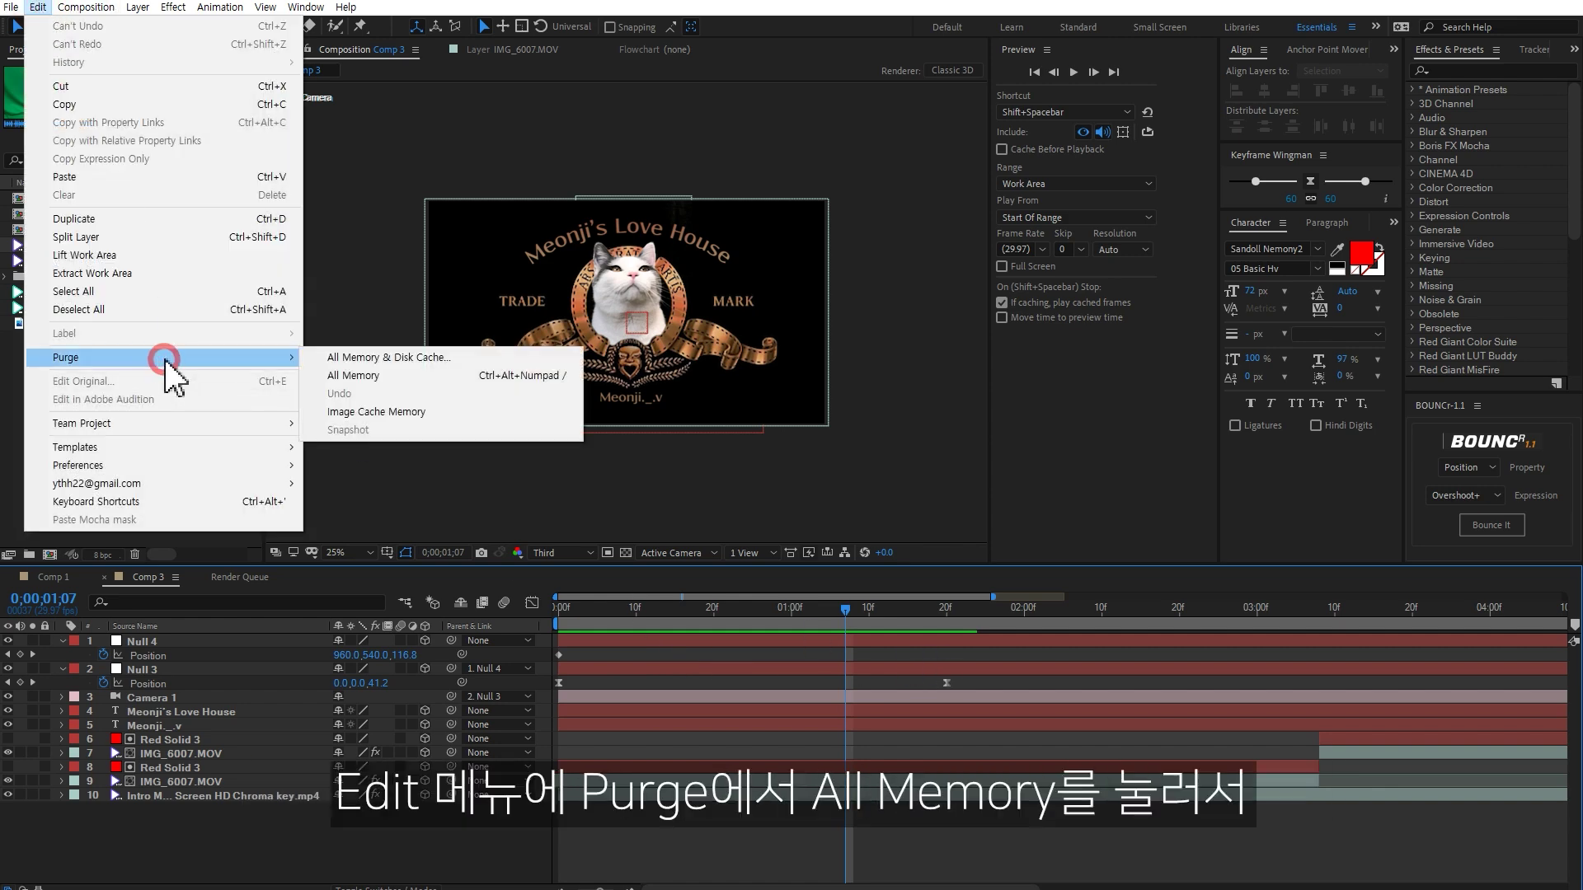
{"action": "left_click", "coordinate": [354, 376]}
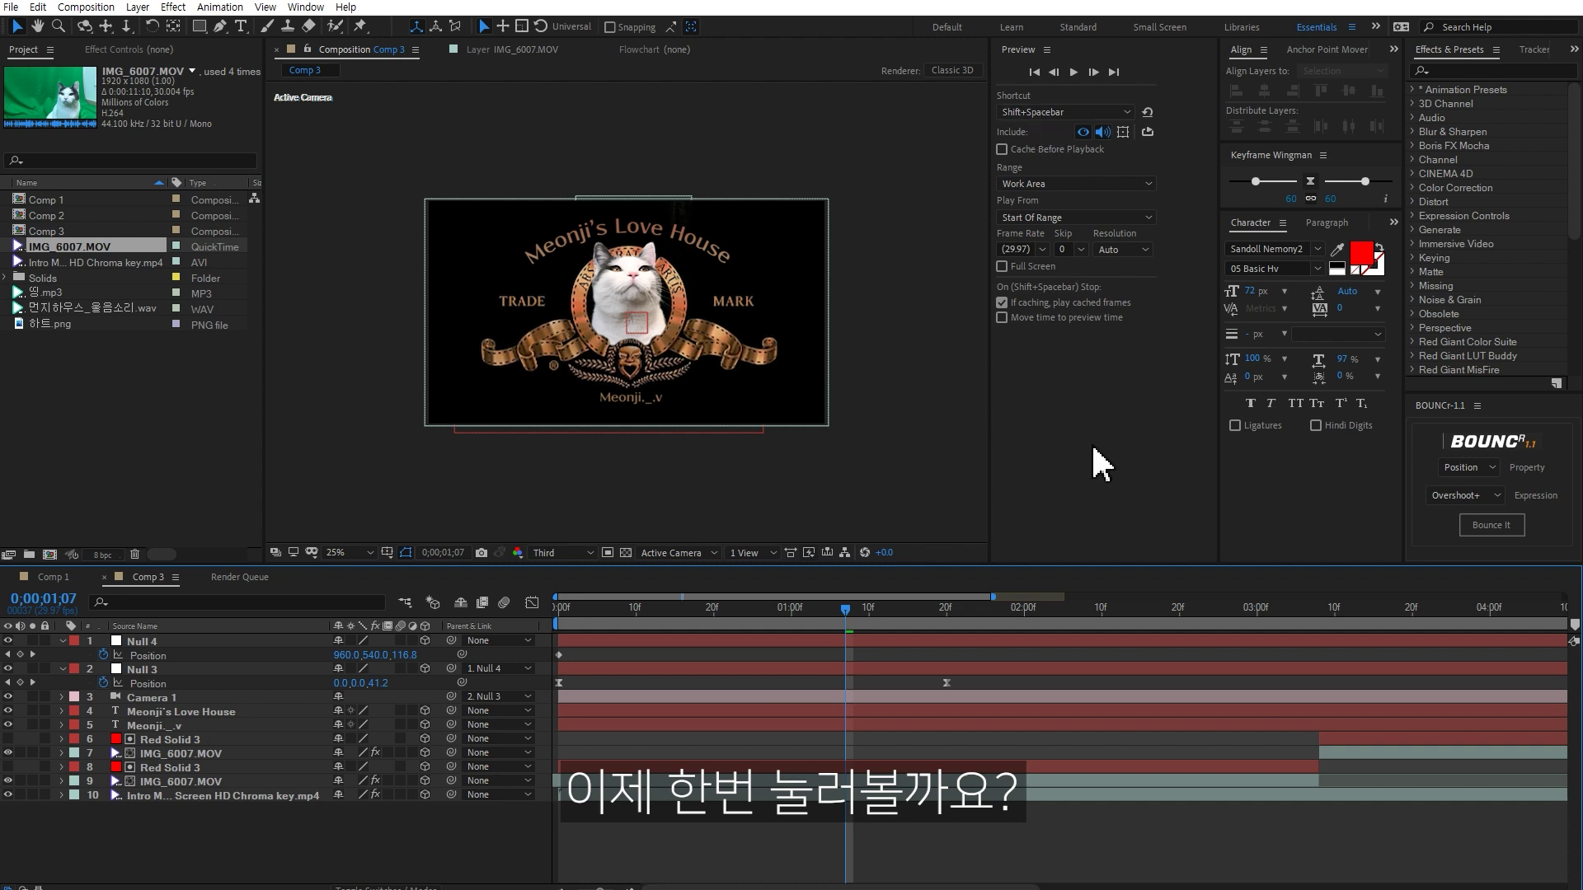
{"action": "key", "text": "space"}
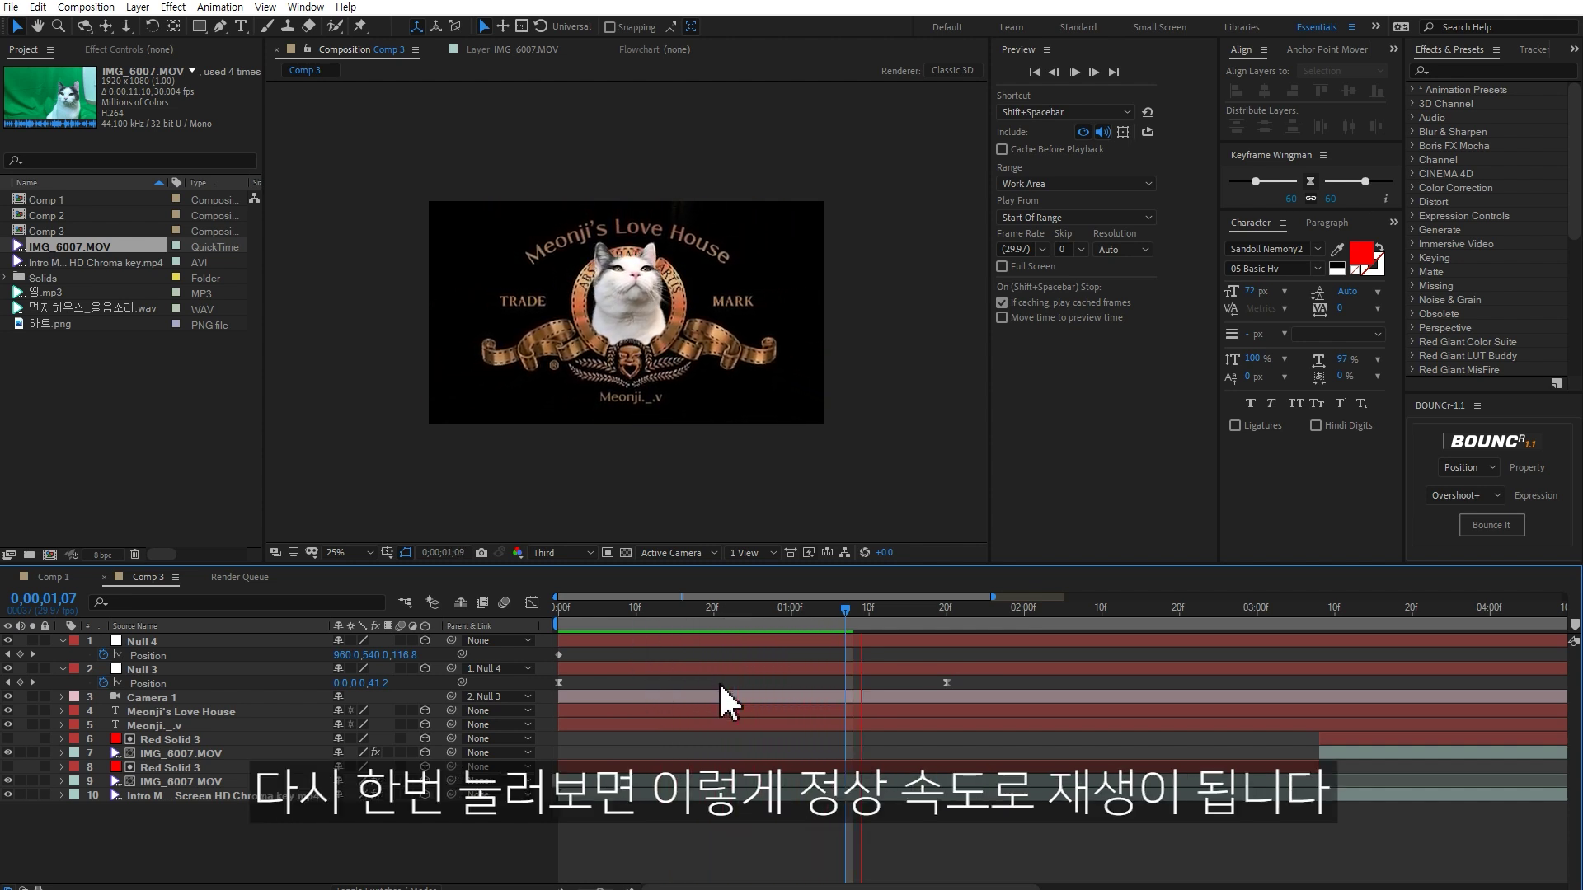
{"action": "key", "text": "space"}
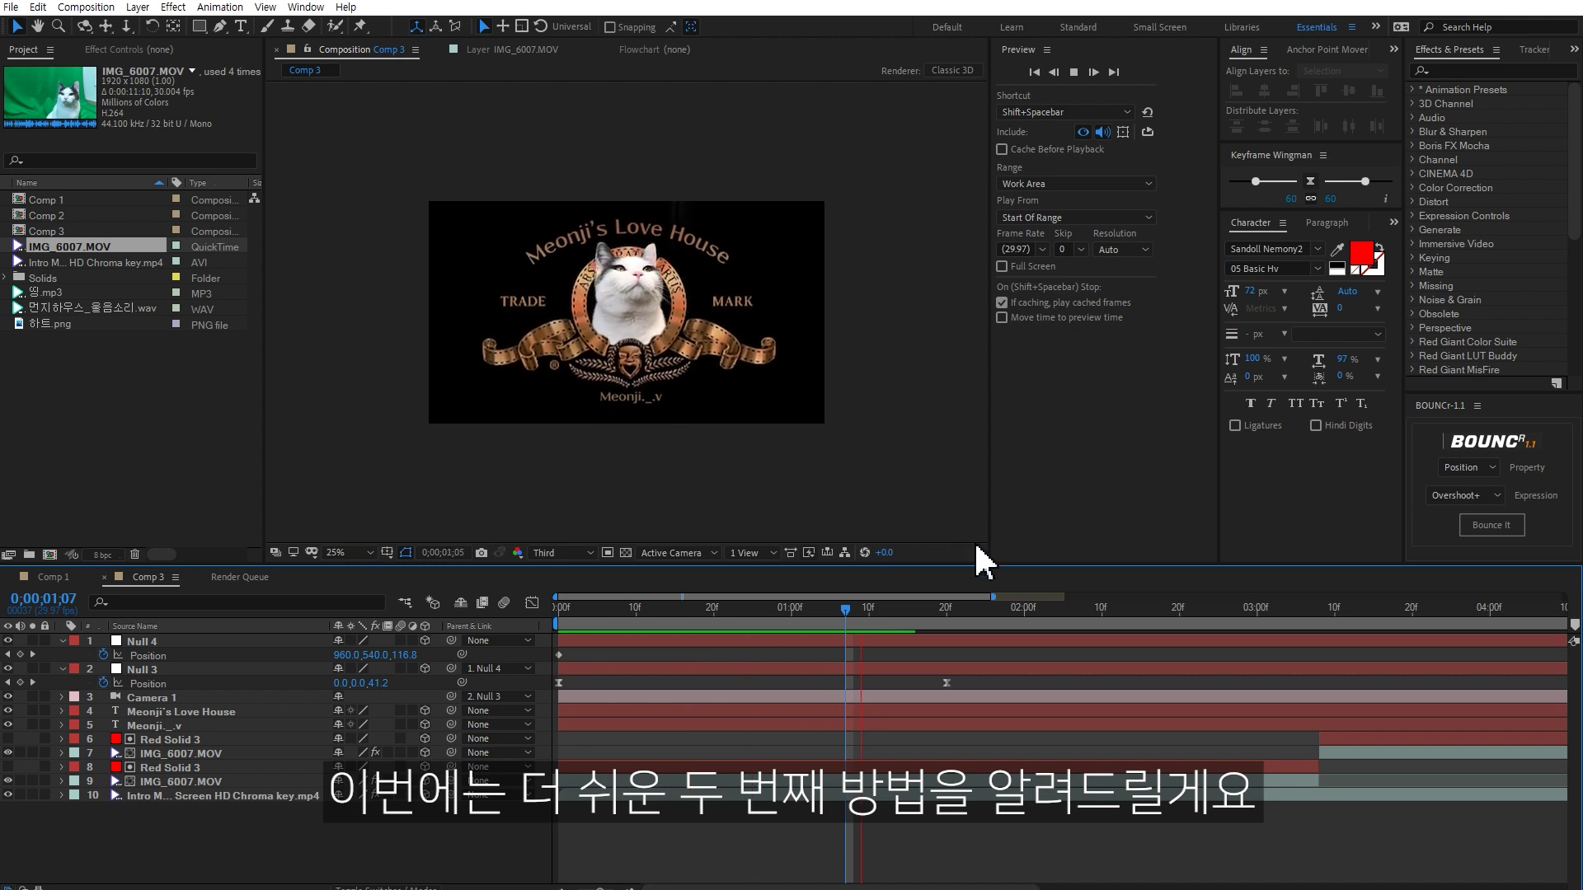
- Stop the preview and search the Keyboard Shortcuts editor for the Numpad preview command
{"action": "left_click", "coordinate": [872, 626]}
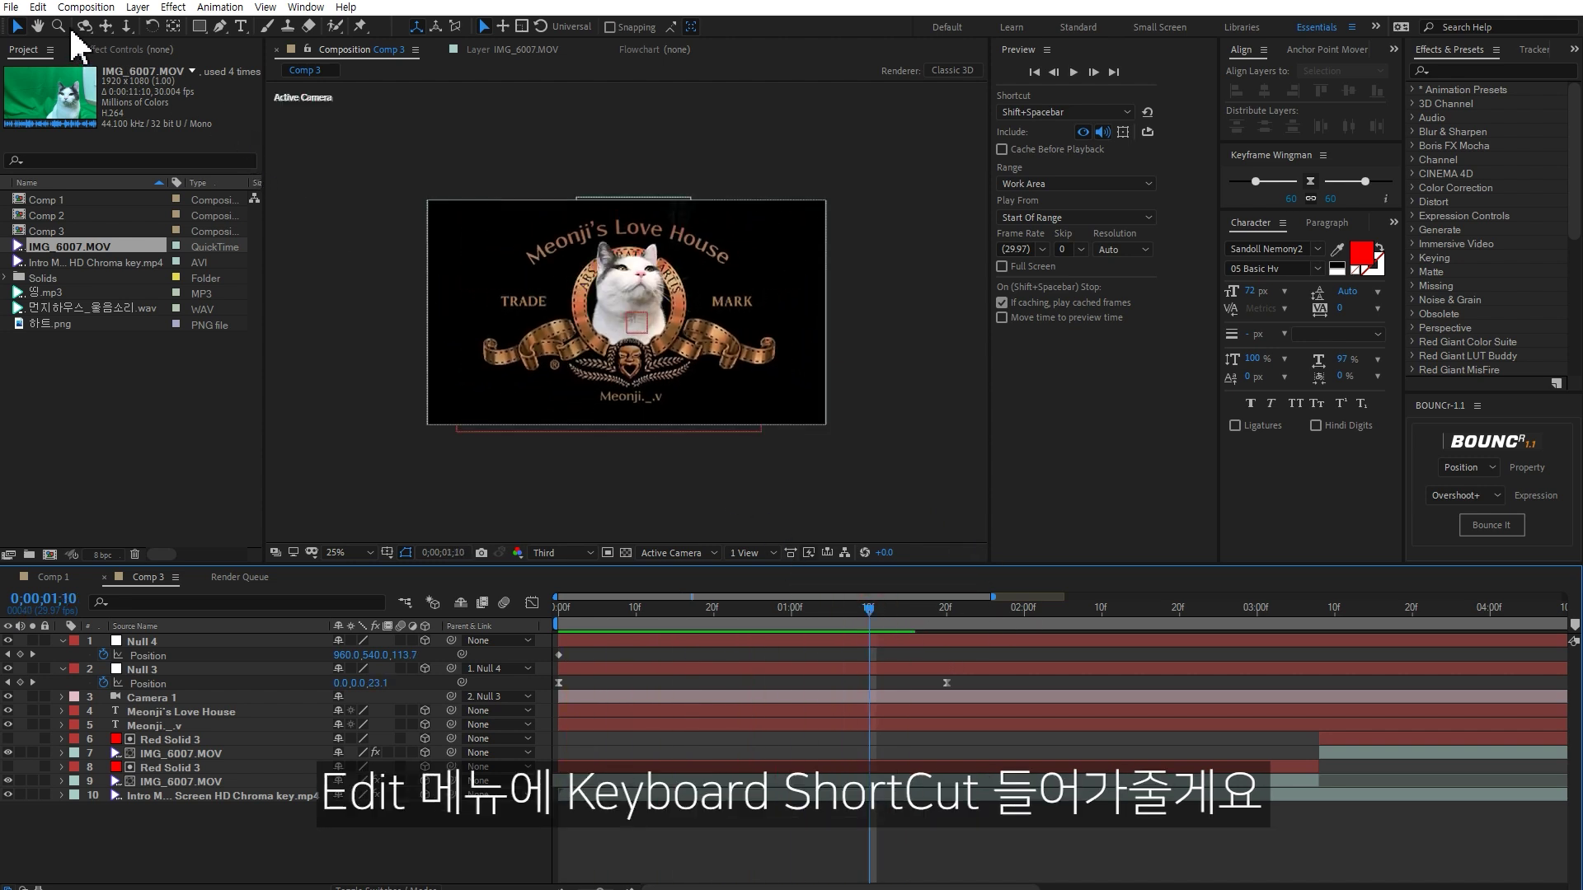
{"action": "left_click", "coordinate": [47, 8]}
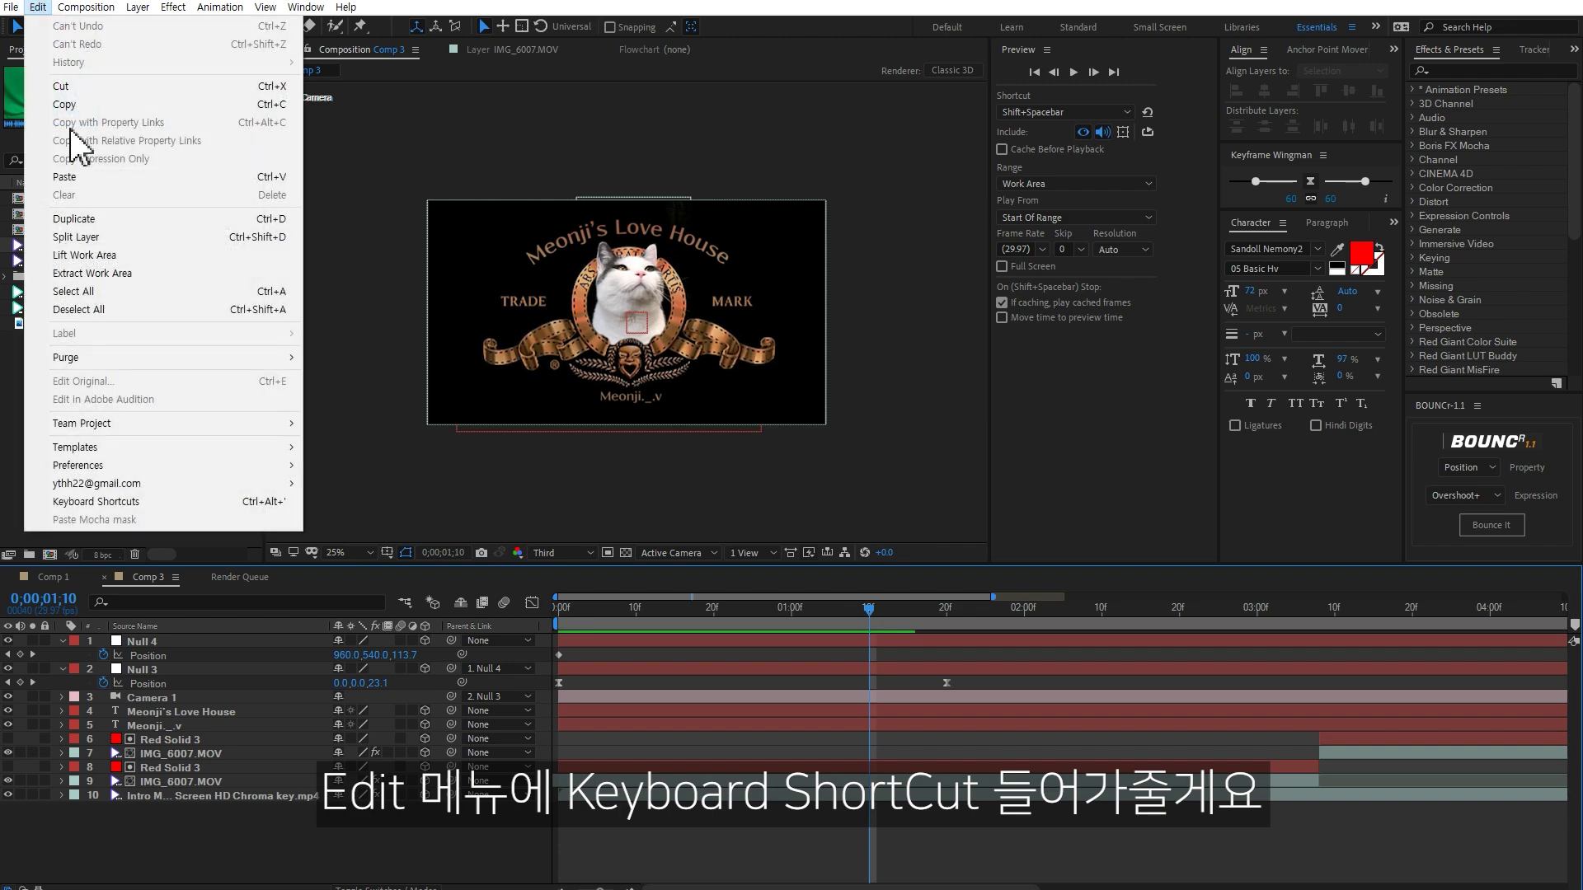
{"action": "left_click", "coordinate": [79, 503]}
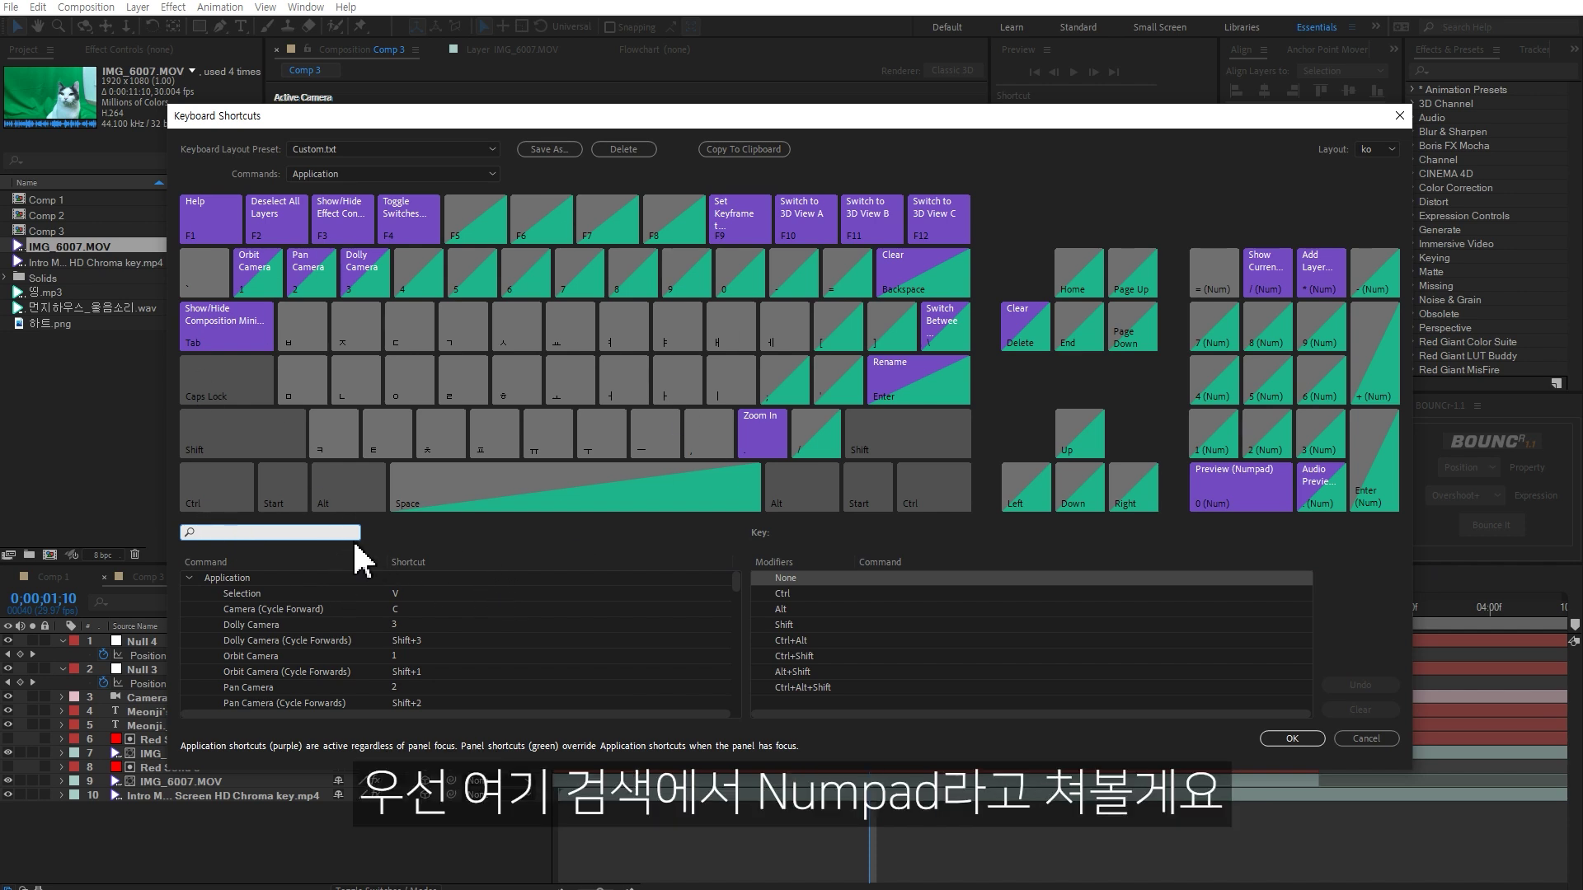
{"action": "type", "text": "numpad"}
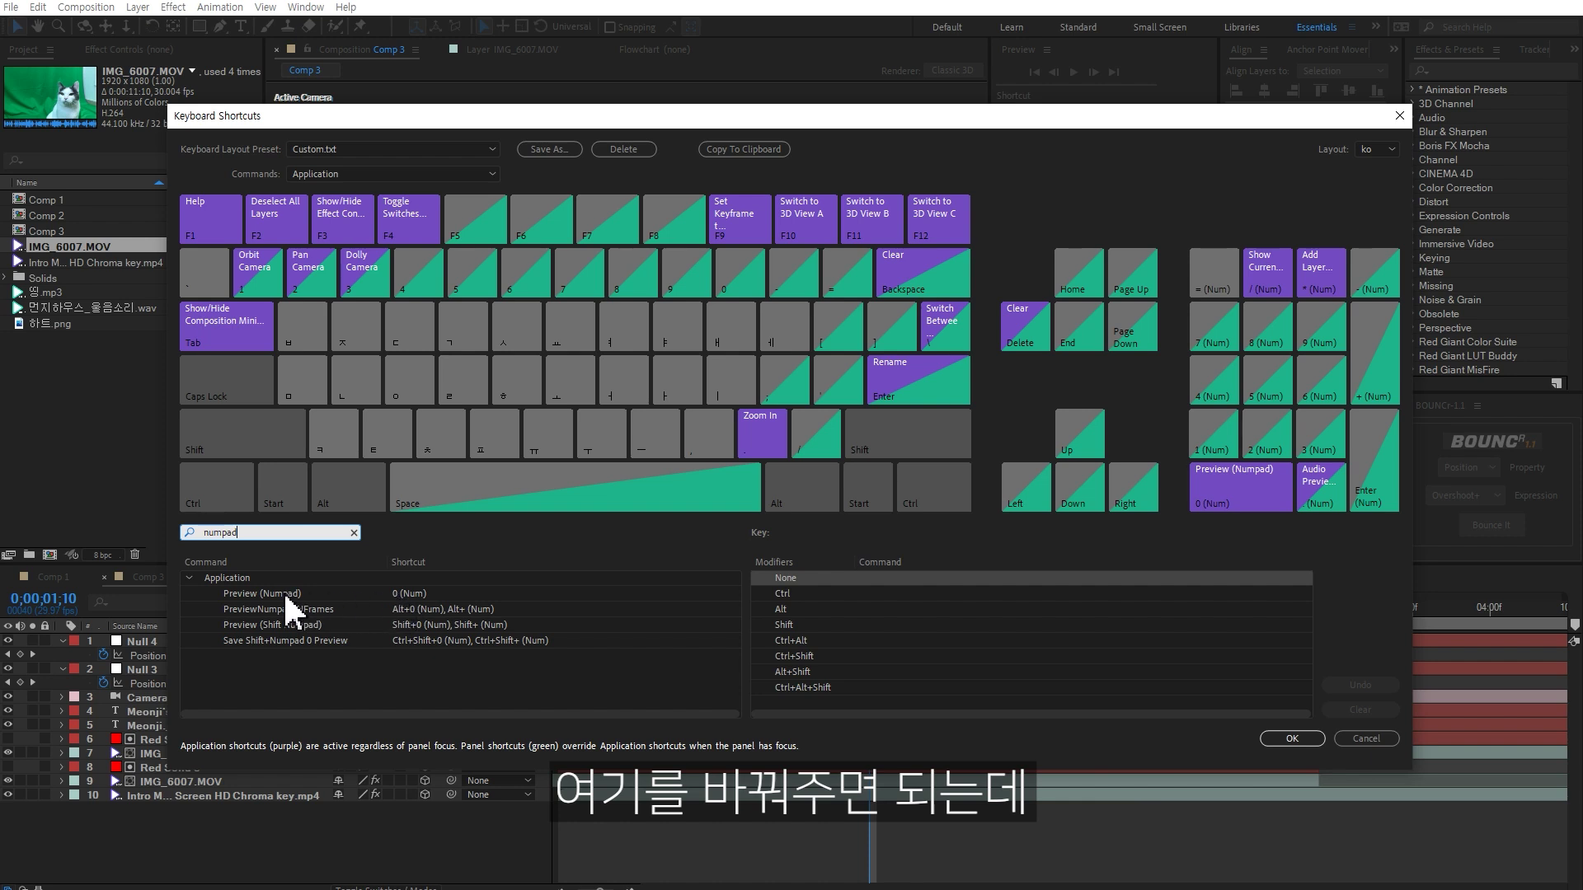
- Add the backtick key as a second Preview (Numpad) shortcut, discarding the conflicting V, and save
{"action": "left_click", "coordinate": [418, 593]}
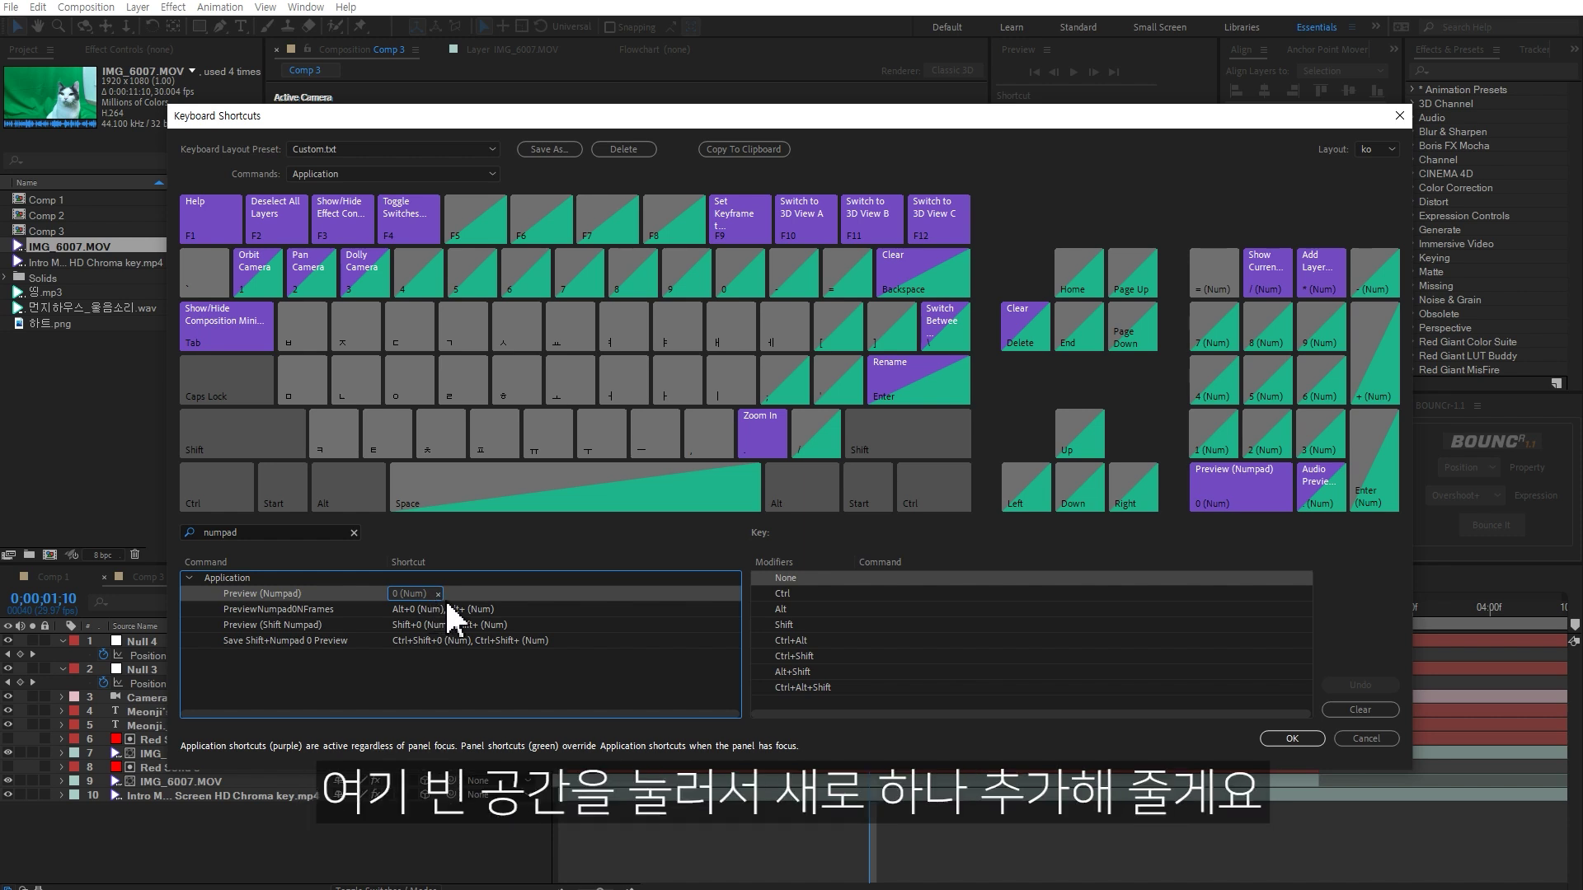
{"action": "left_click", "coordinate": [458, 593]}
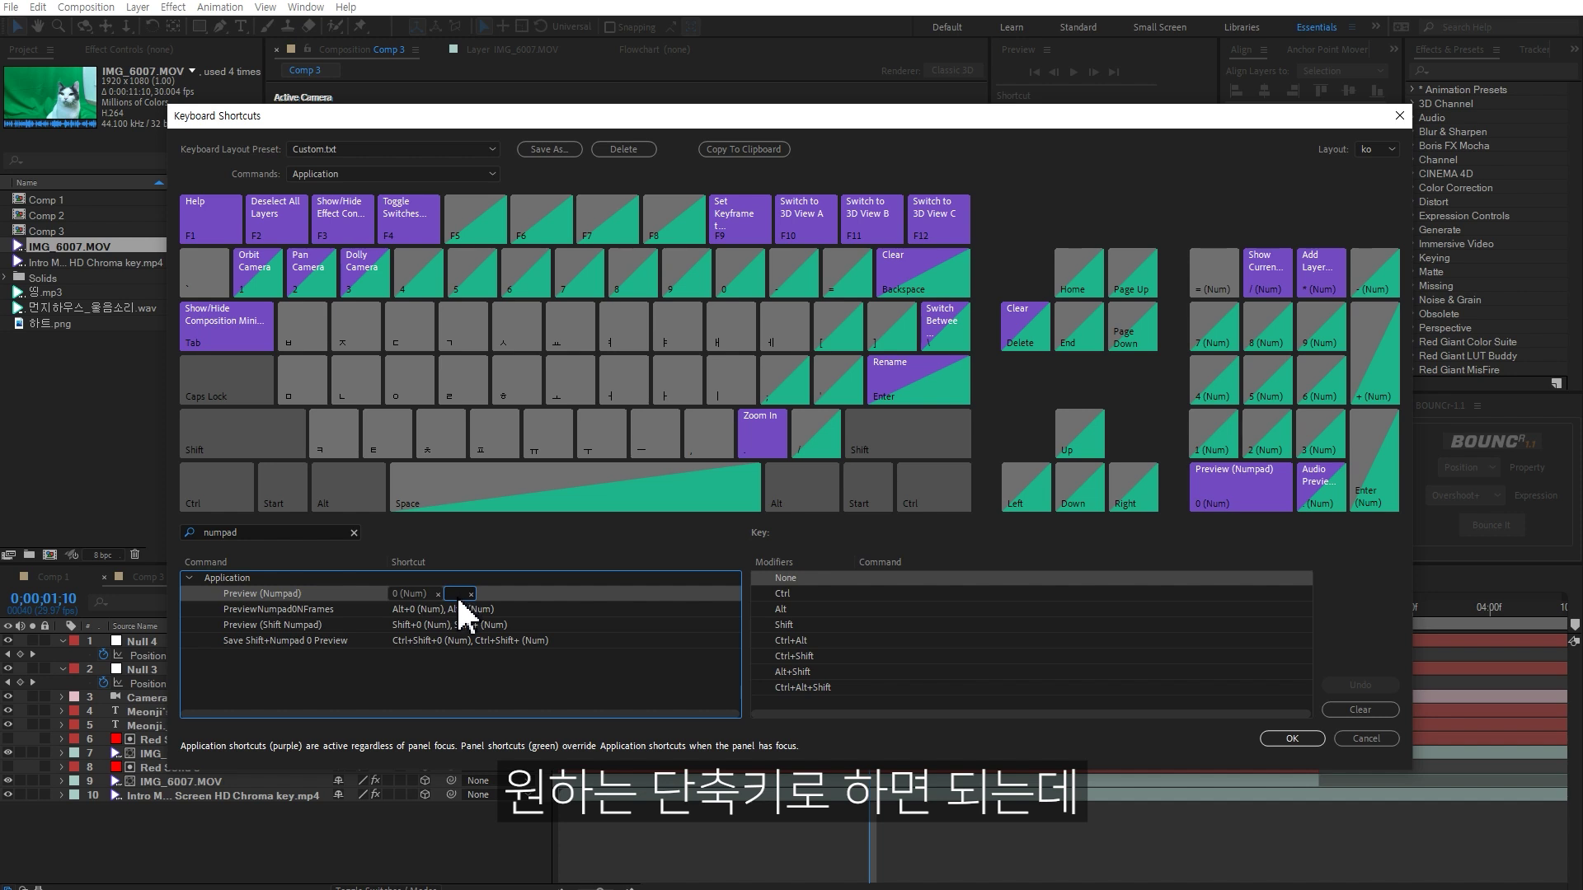
{"action": "key", "text": "v"}
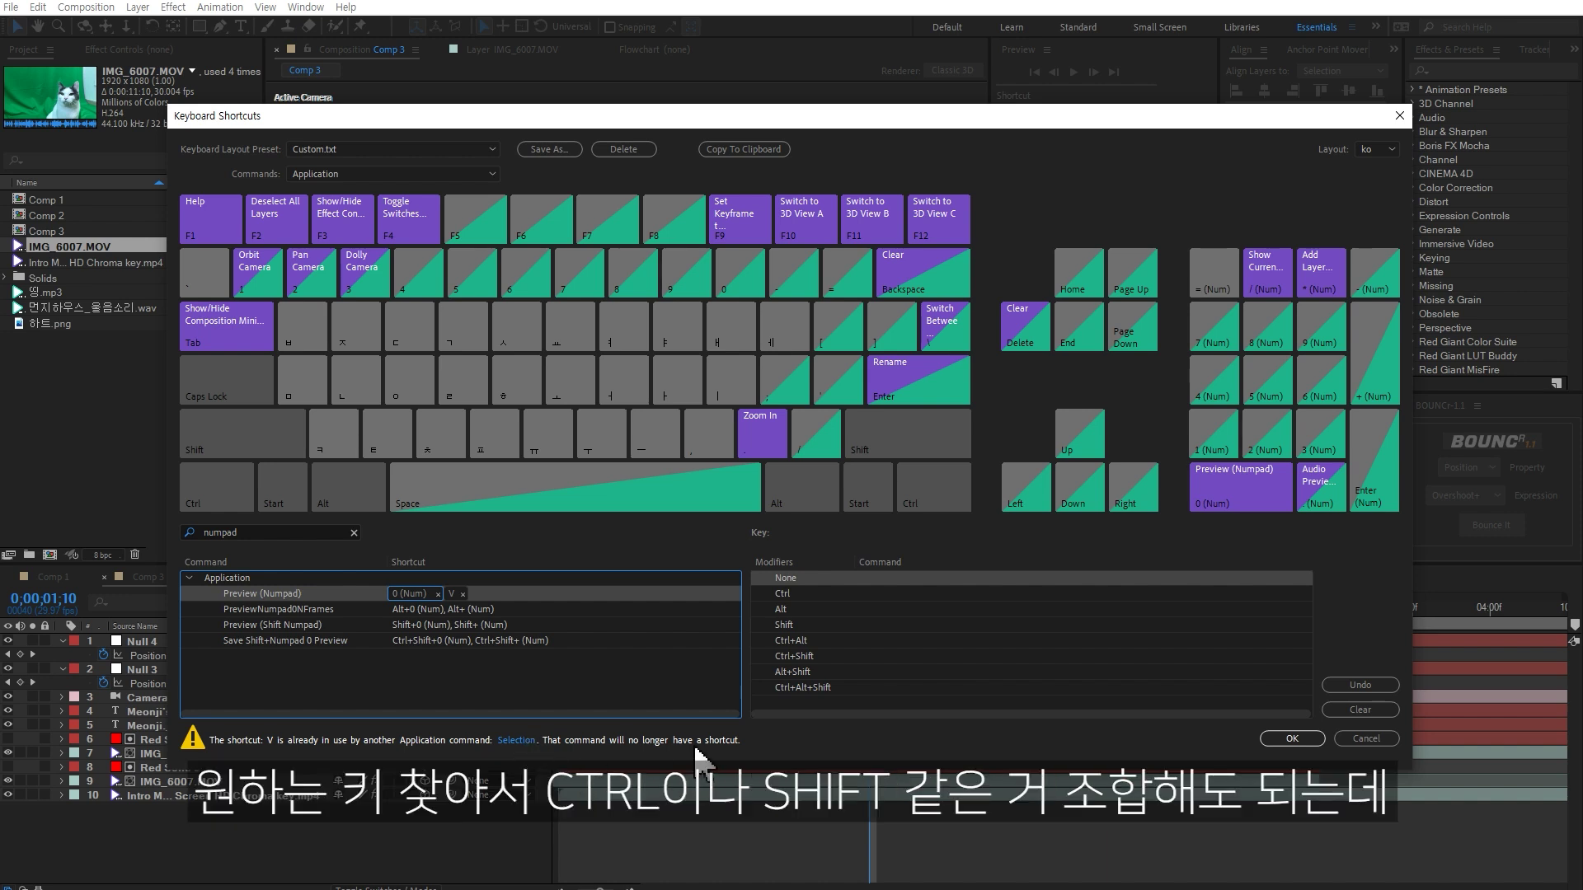
{"action": "left_click", "coordinate": [462, 594]}
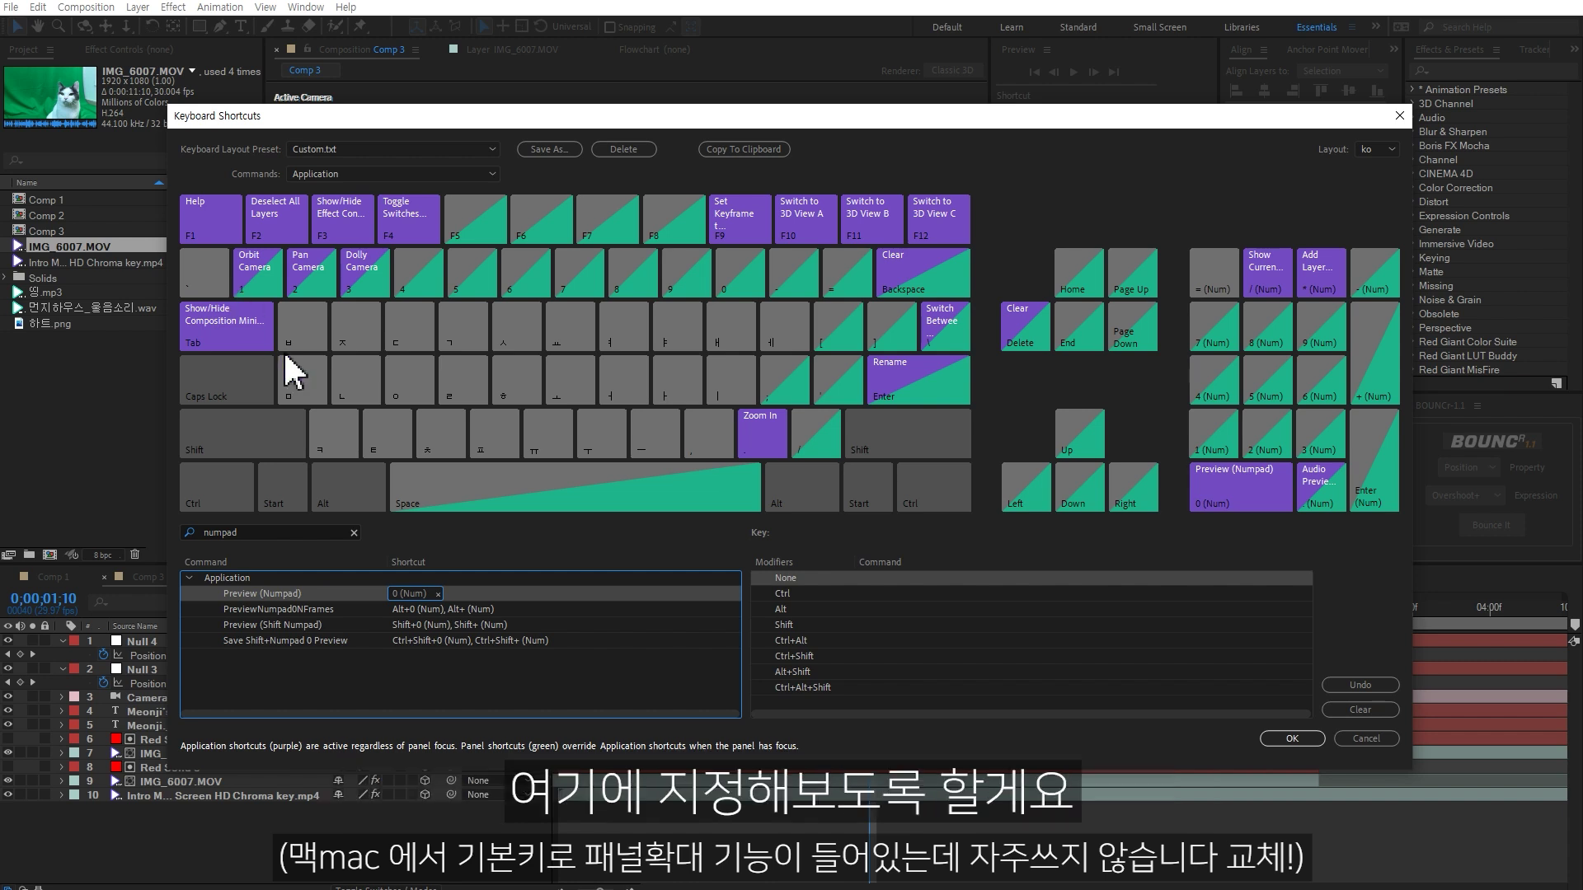
{"action": "left_click", "coordinate": [456, 594]}
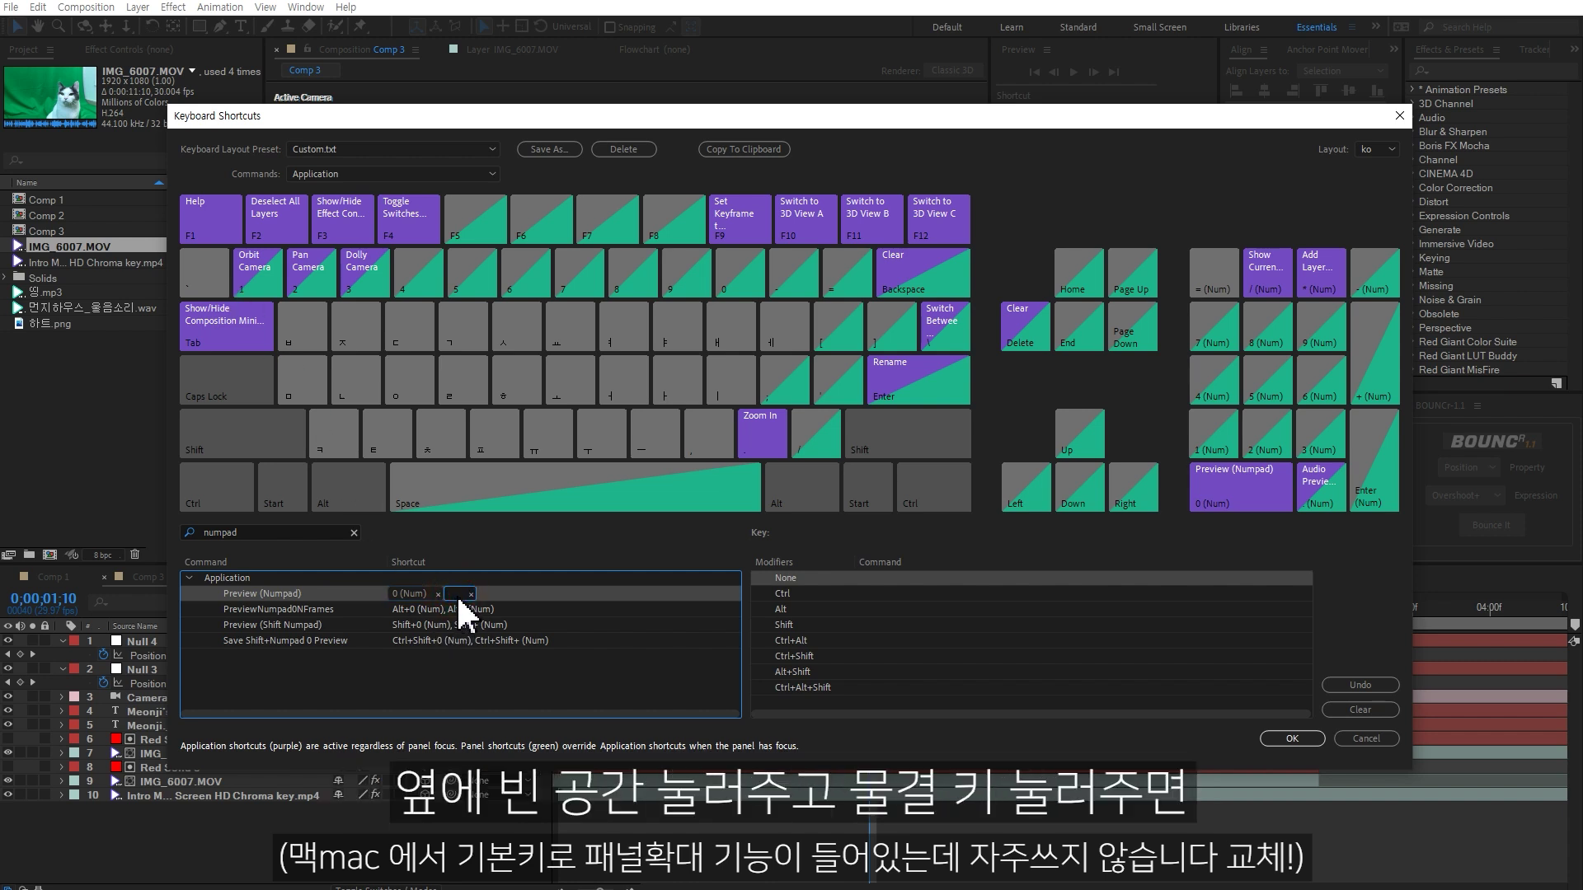
{"action": "key", "text": "grave"}
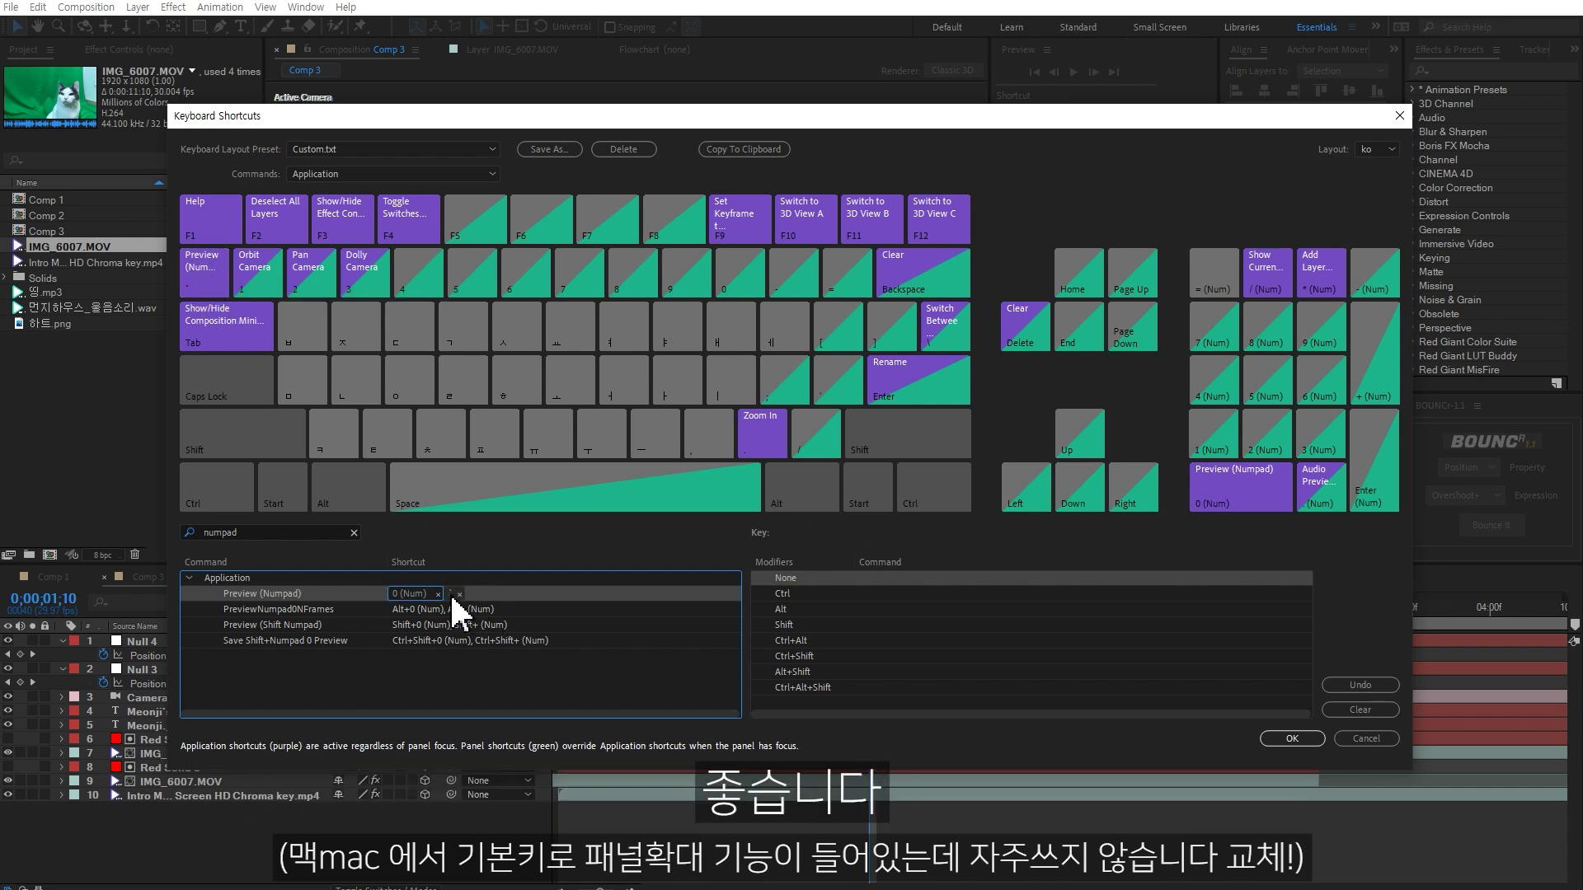
{"action": "left_click", "coordinate": [1278, 739]}
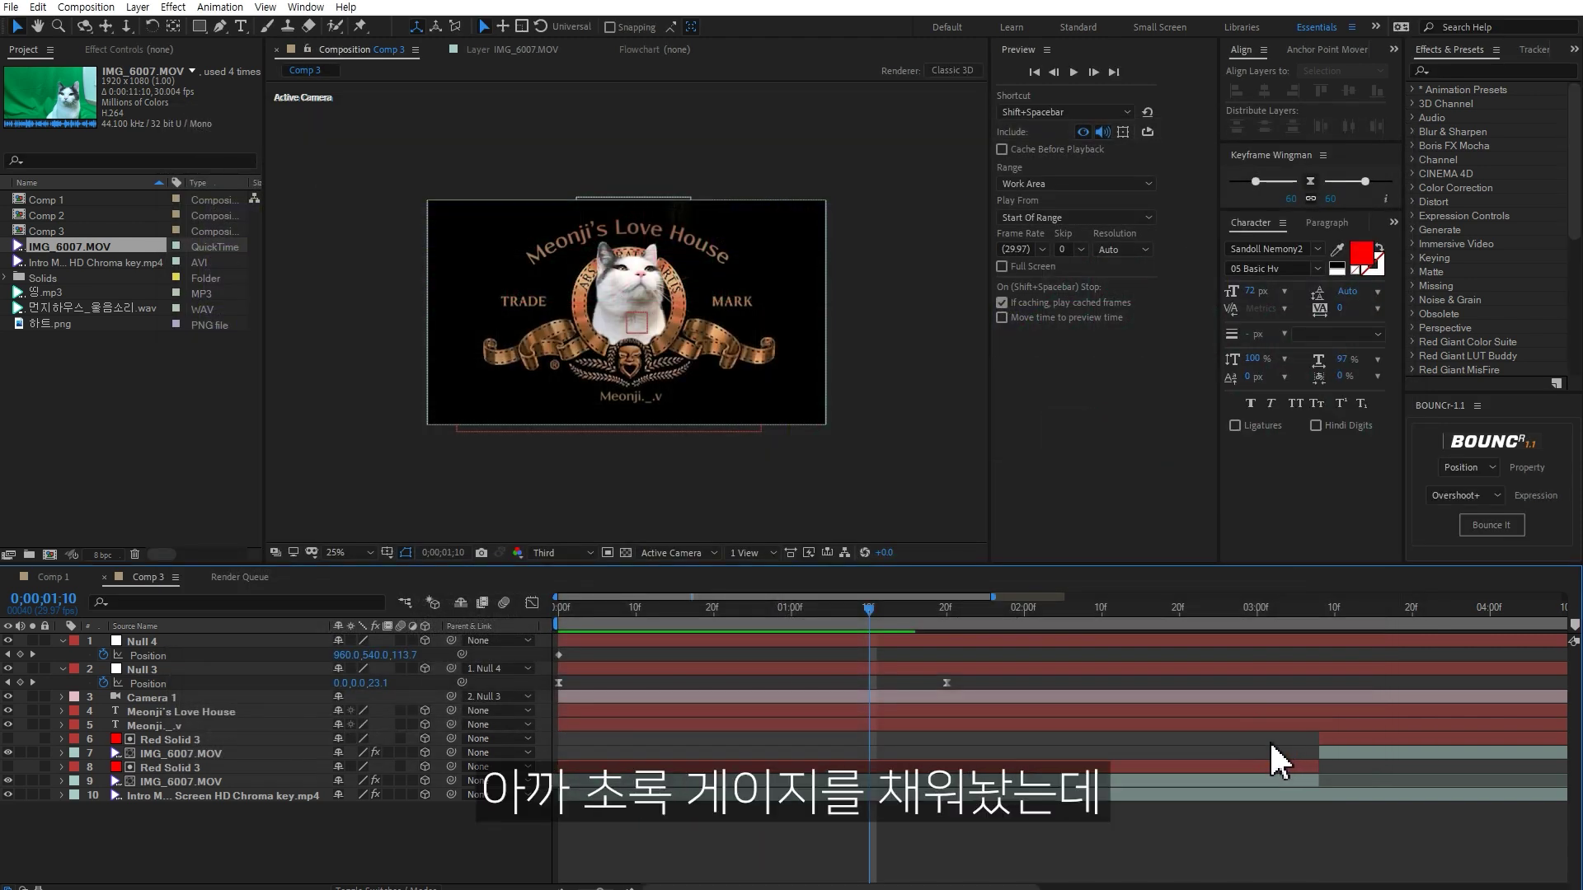
- Purge all memory, then play, restart and stop a cached real-time Comp 3 preview with the new shortcut
{"action": "left_click", "coordinate": [38, 7]}
{"action": "left_click", "coordinate": [116, 357]}
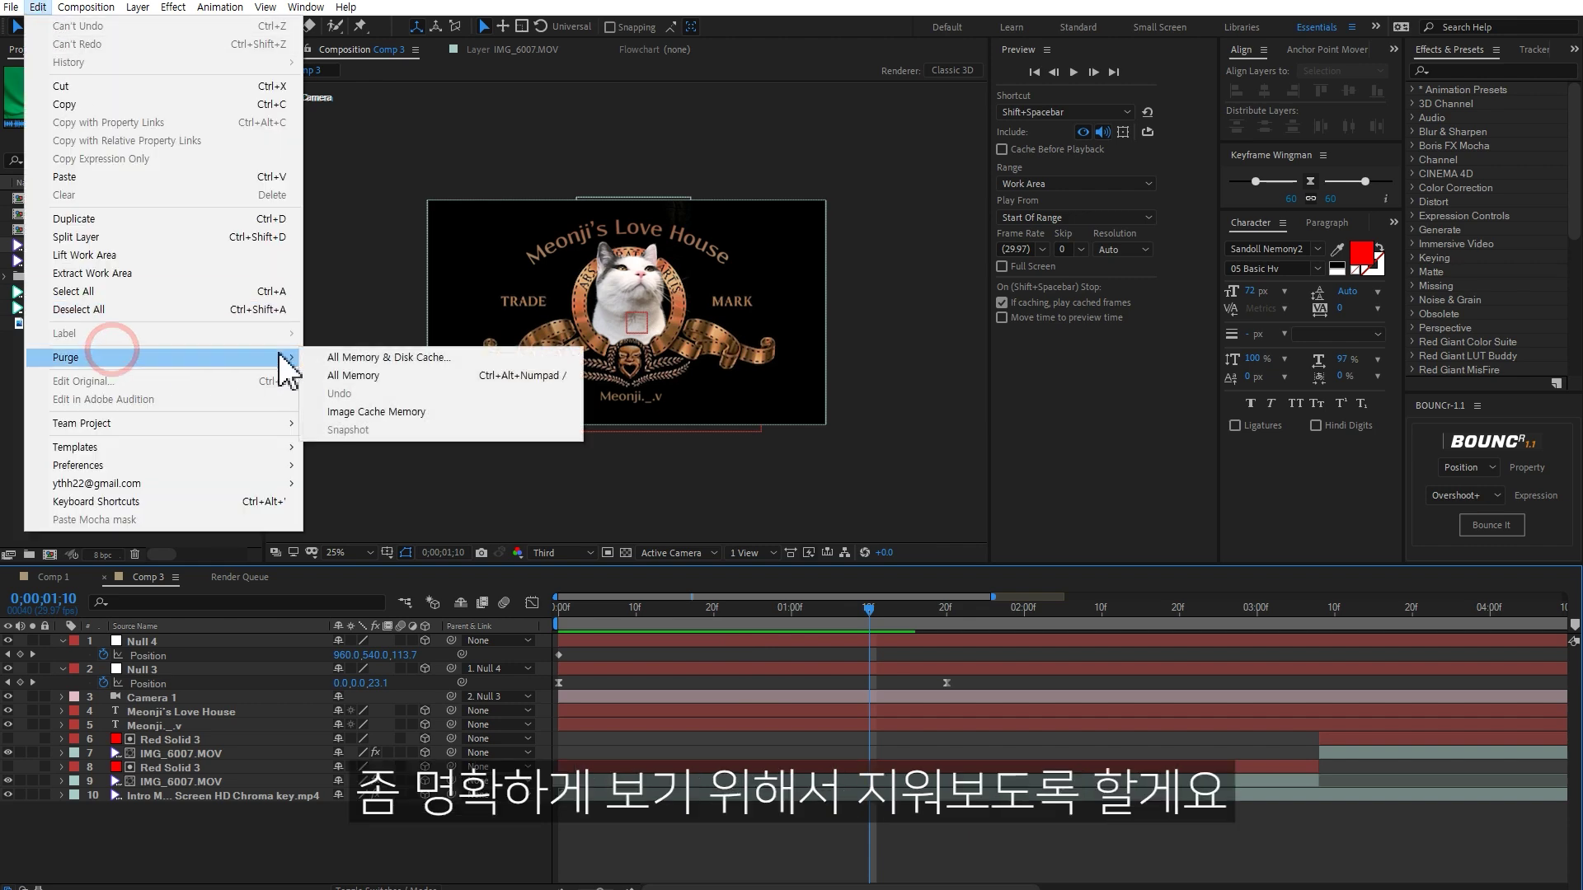
{"action": "left_click", "coordinate": [363, 377]}
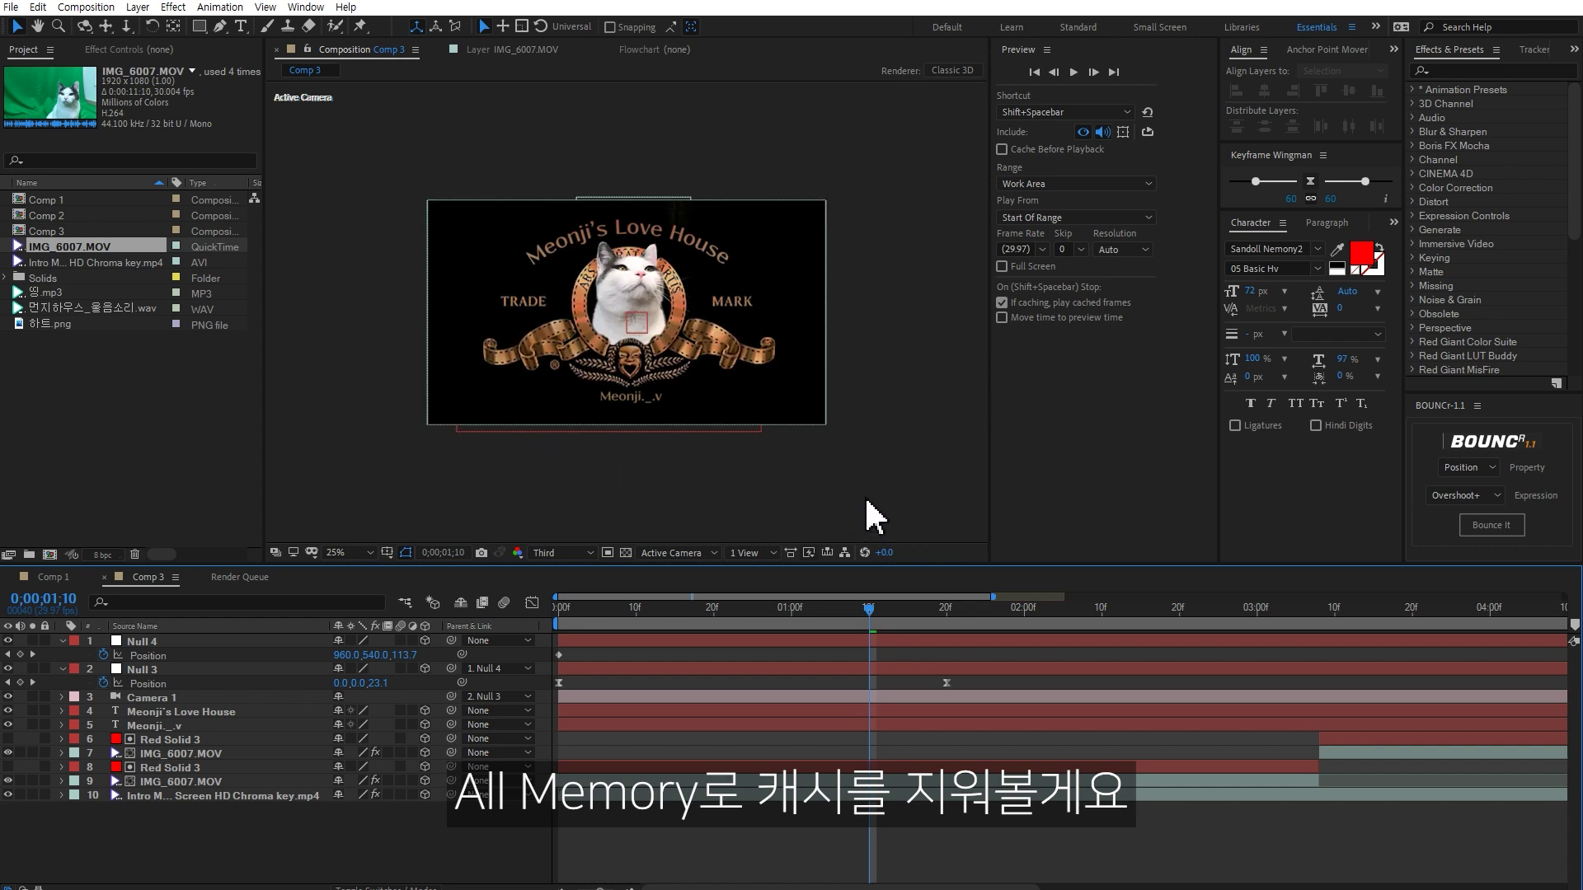
{"action": "key", "text": "shift+space"}
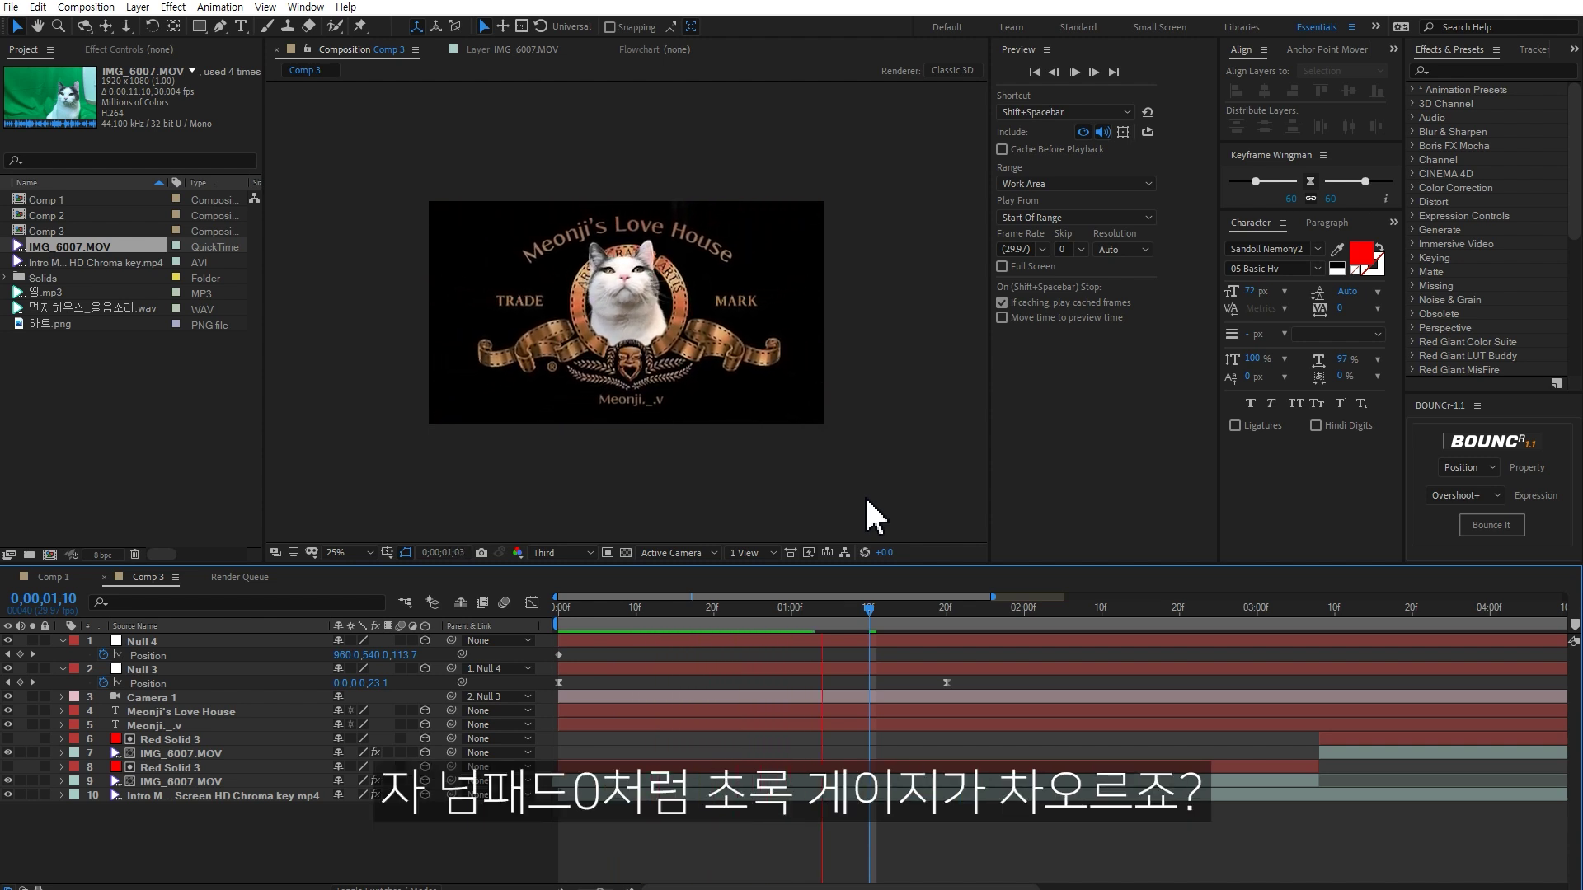
{"action": "key", "text": "space"}
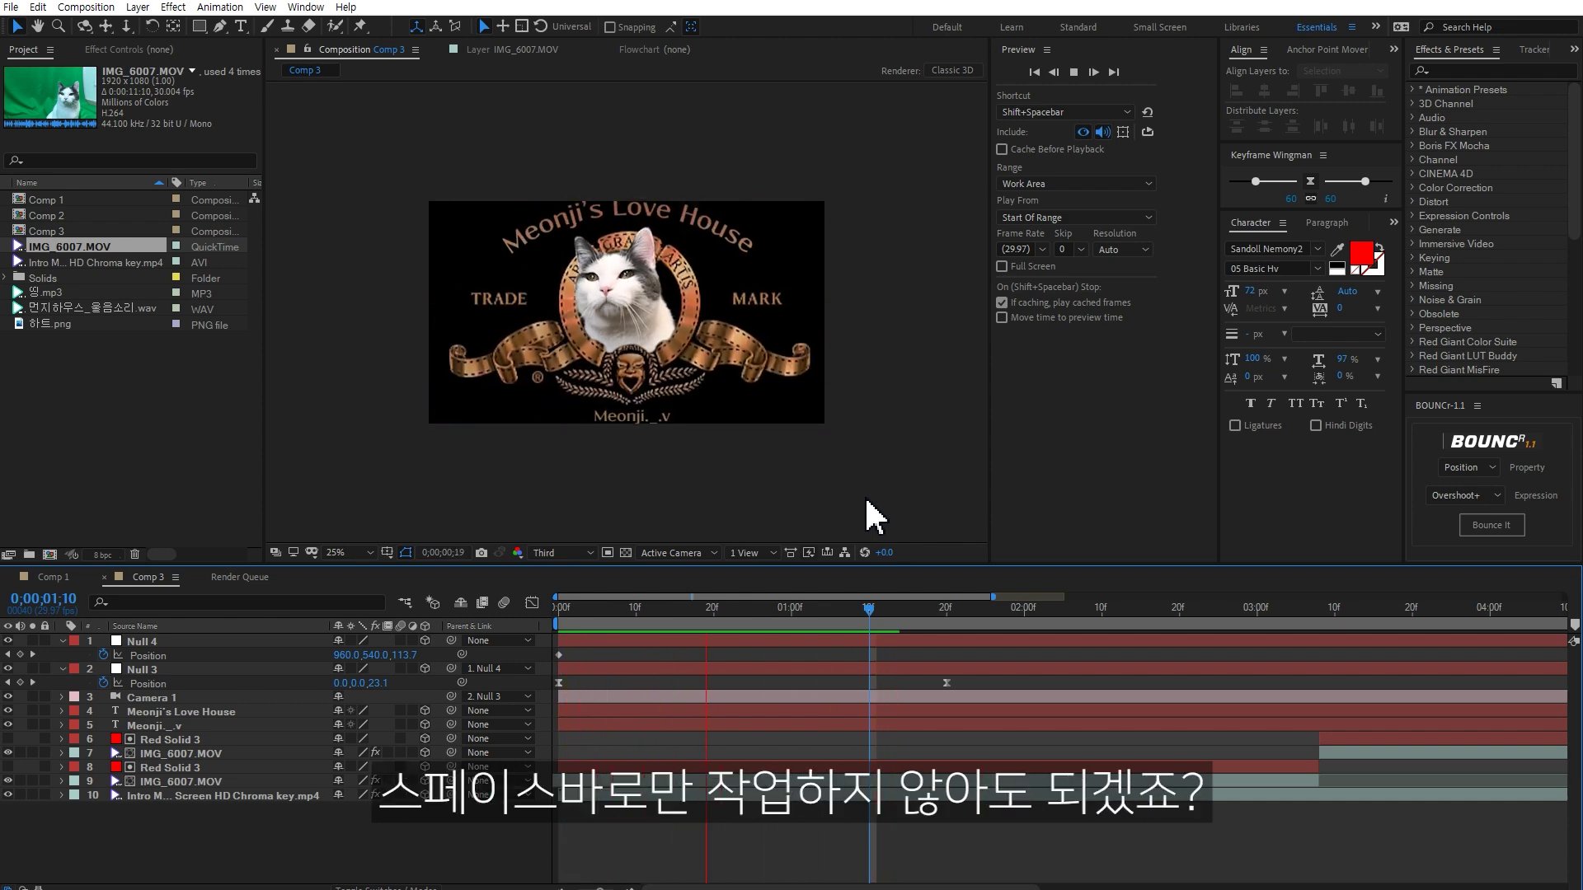
{"action": "key", "text": "shift+space"}
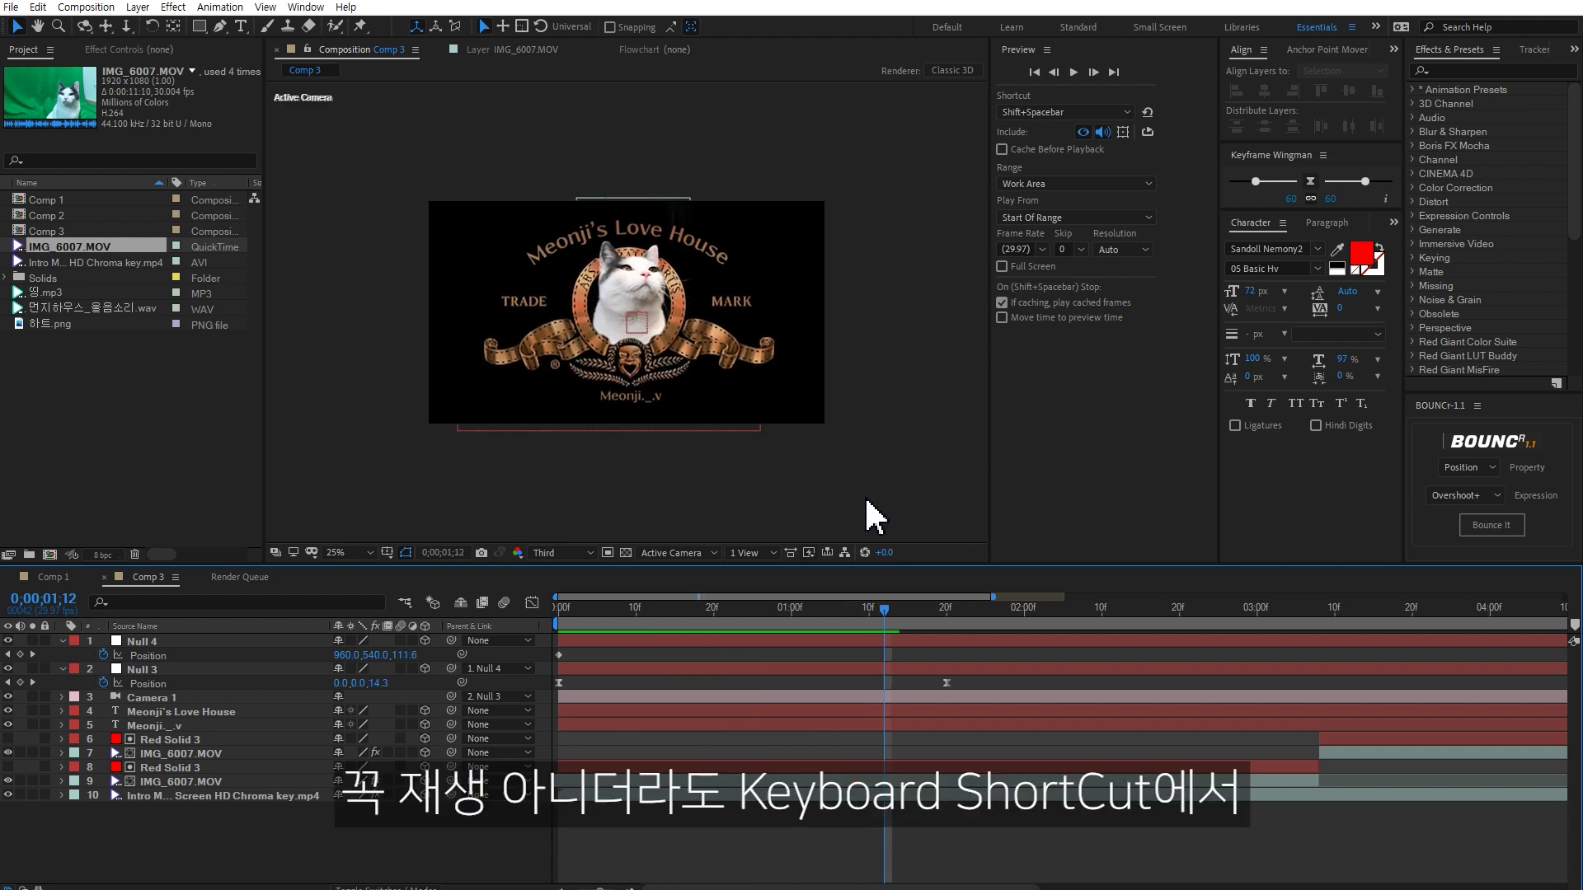